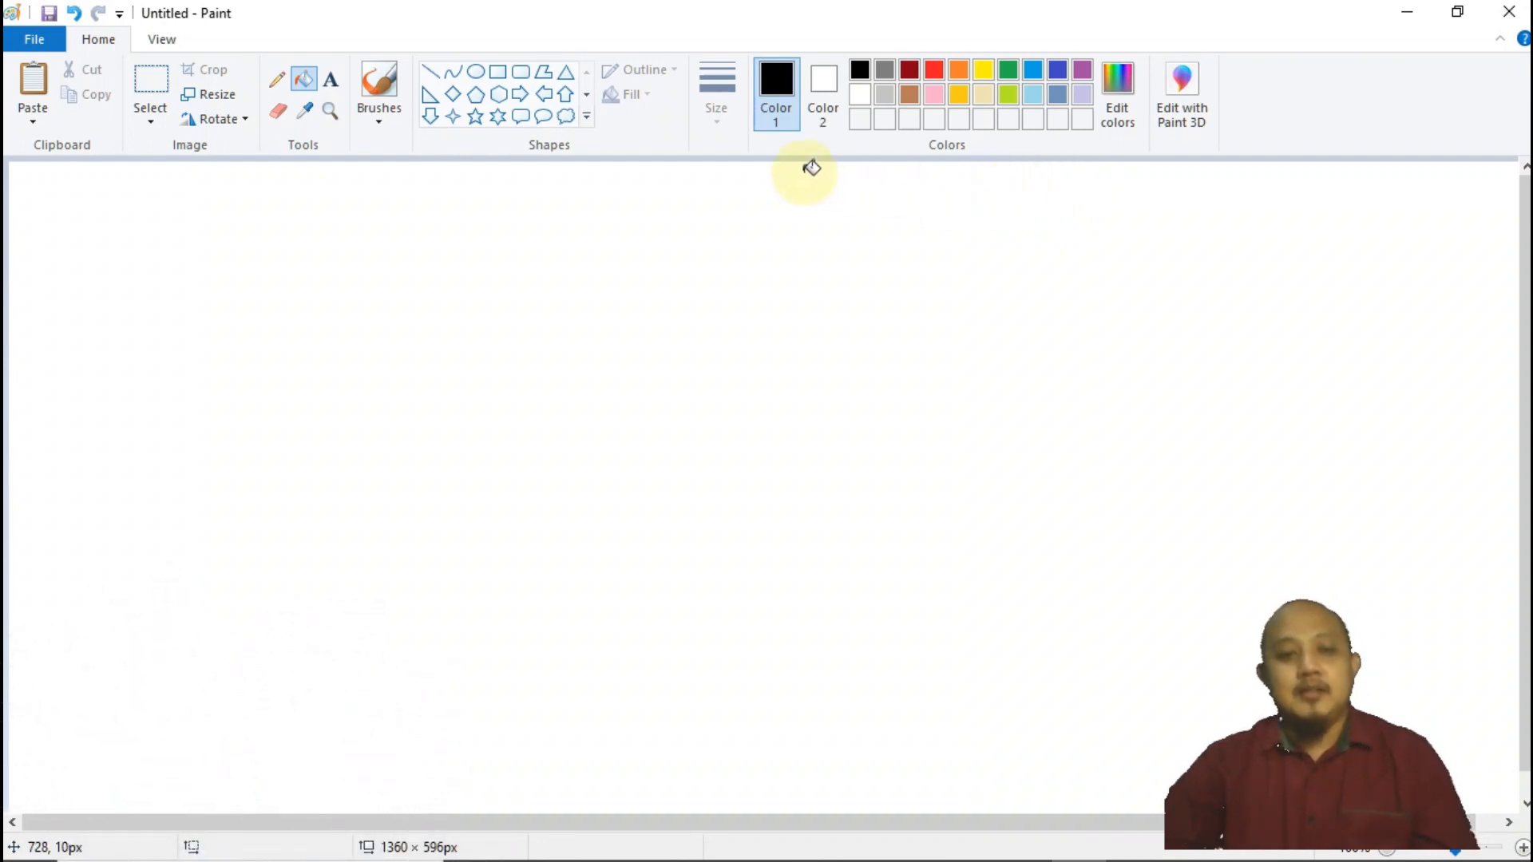
# Draw the airplane's rounded nose as a black curve about 110 px tall, bulging to the left.
pyautogui.click(453, 76)
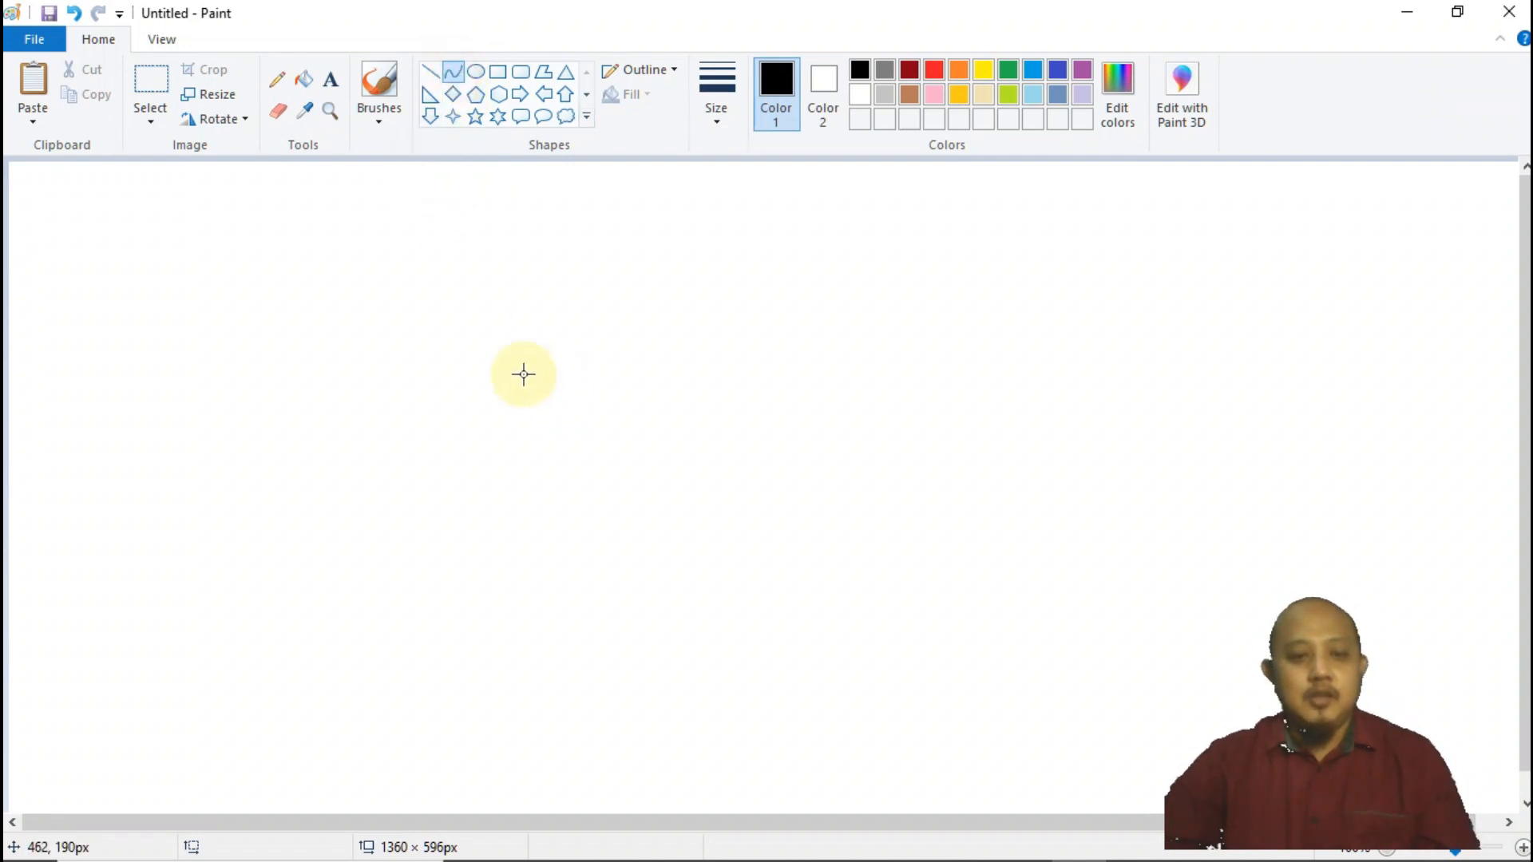
pyautogui.moveTo(420, 392); pyautogui.dragTo(419, 516)
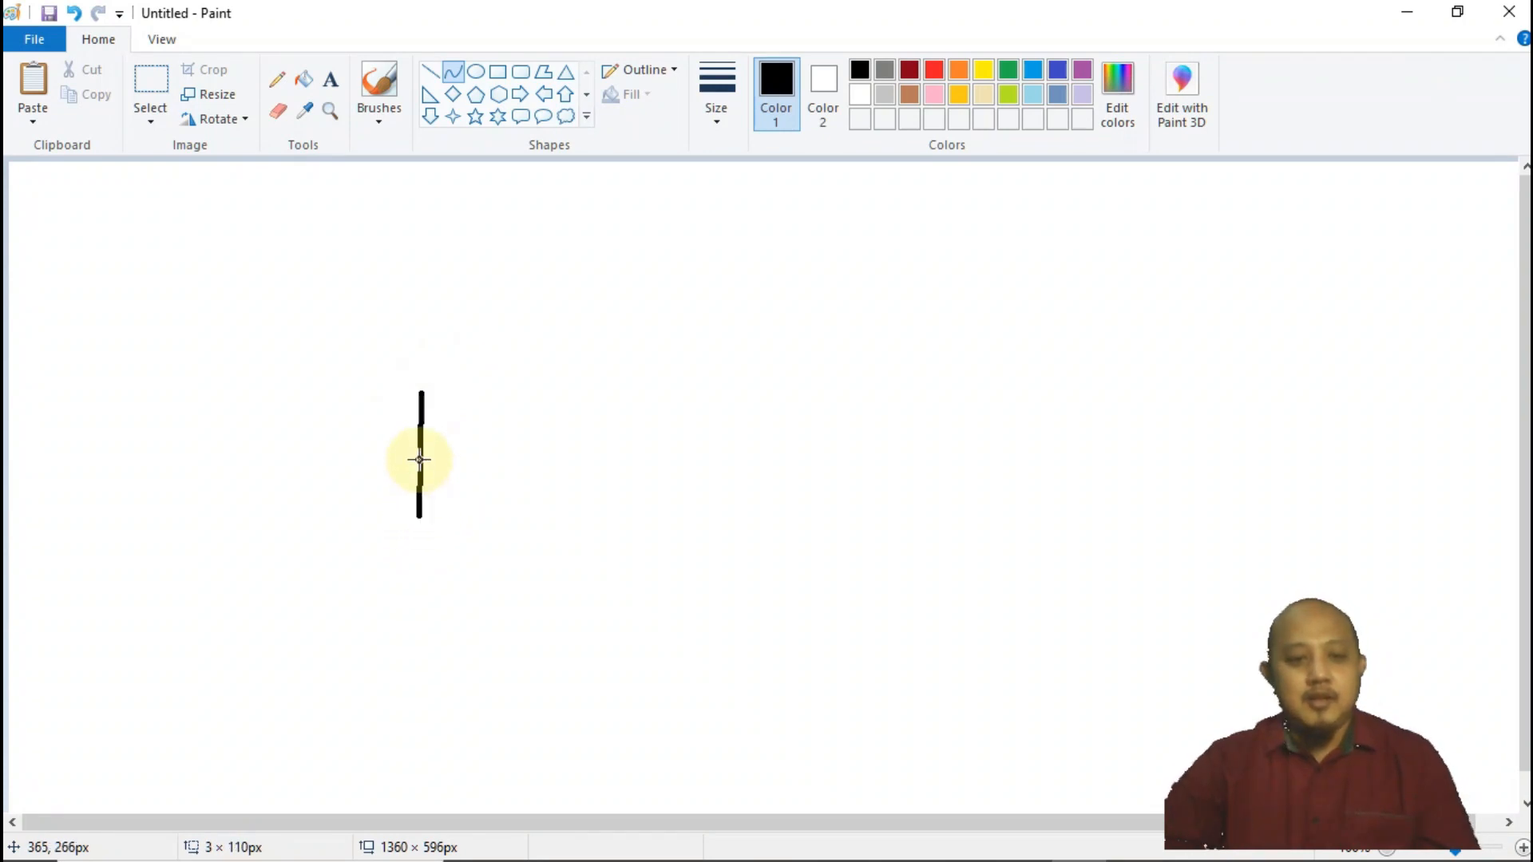
pyautogui.moveTo(418, 452); pyautogui.dragTo(204, 455)
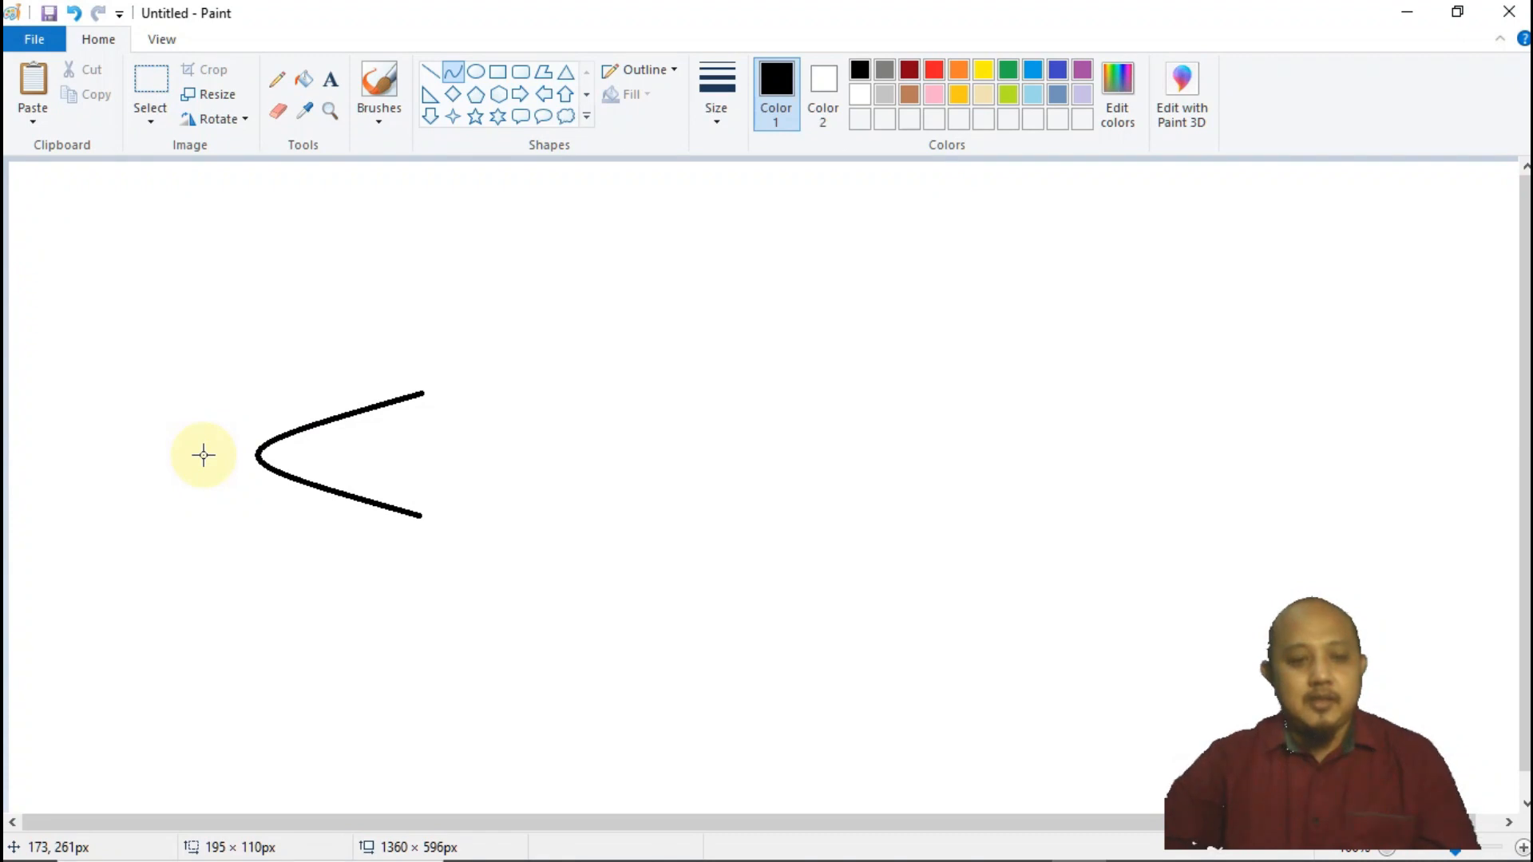
# Draw the fuselage from the nose with straight upper and lower lines about 459 and 534 px long, closed by a slanted rear edge.
pyautogui.click(432, 73)
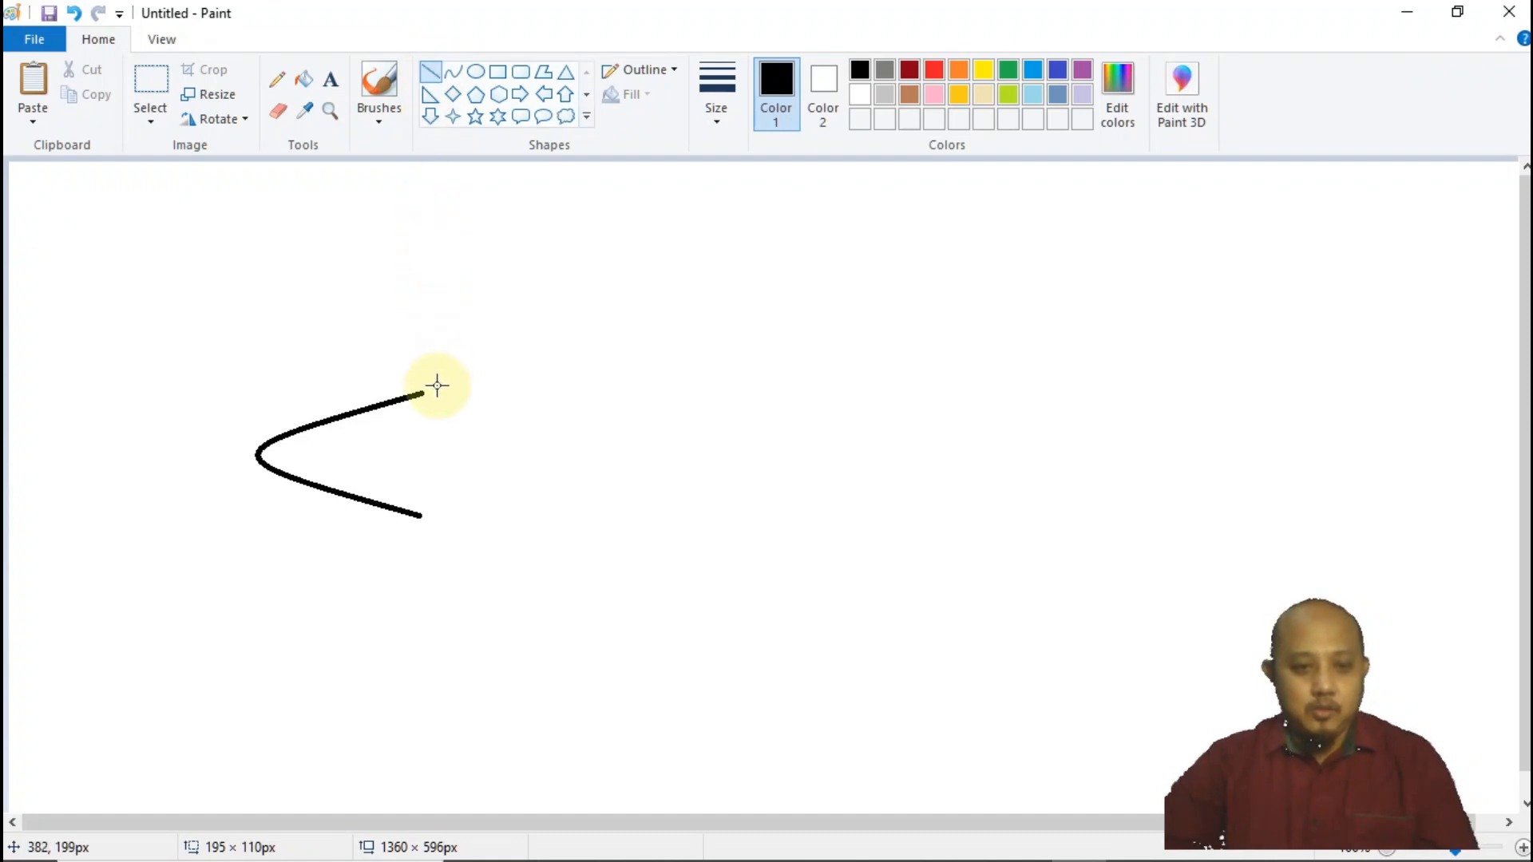
pyautogui.moveTo(420, 393); pyautogui.dragTo(934, 394)
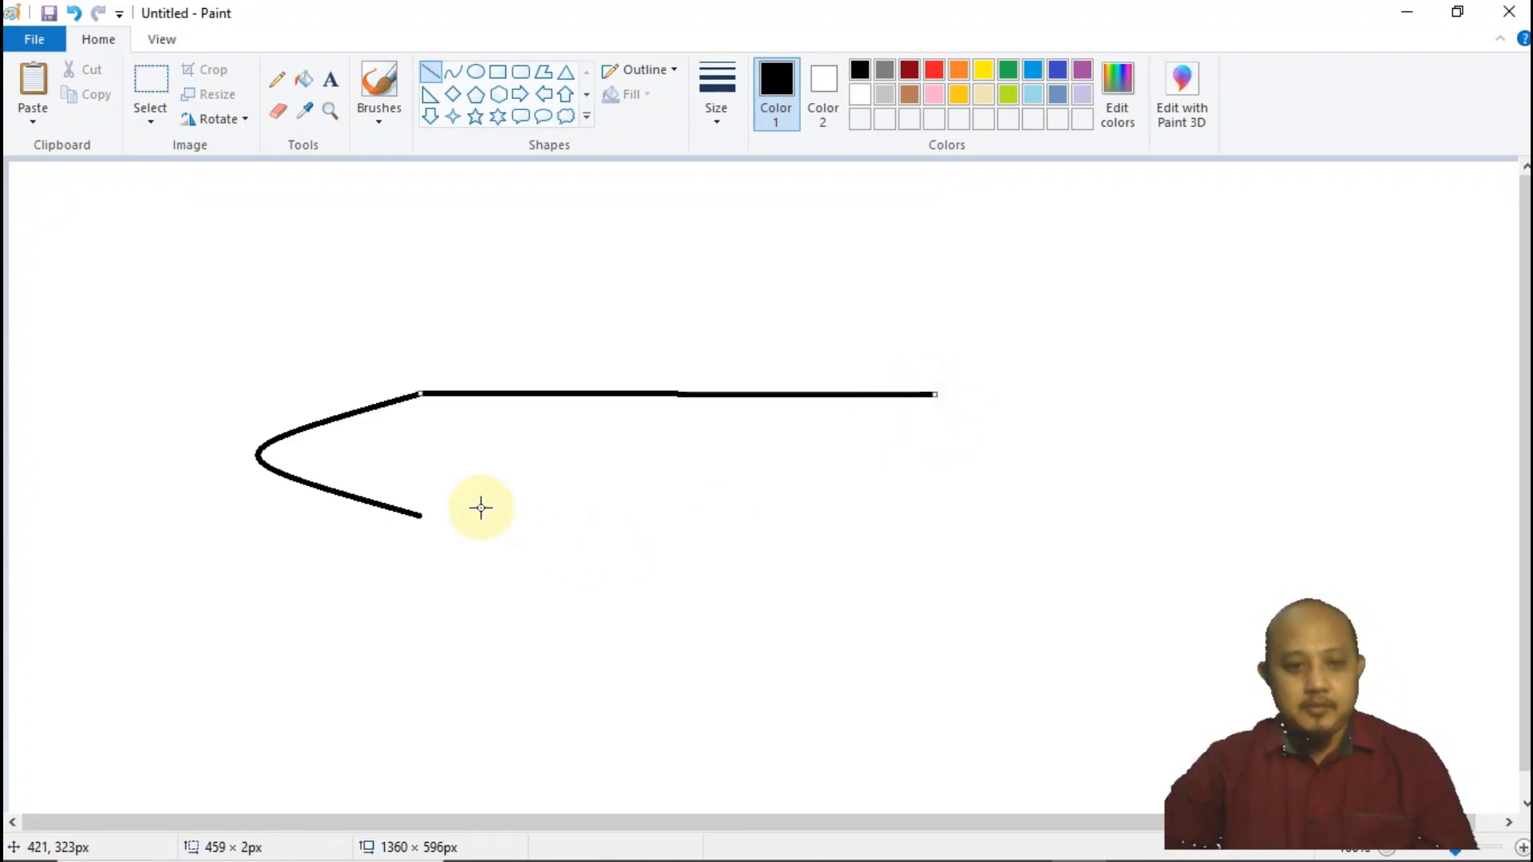
pyautogui.click(435, 74)
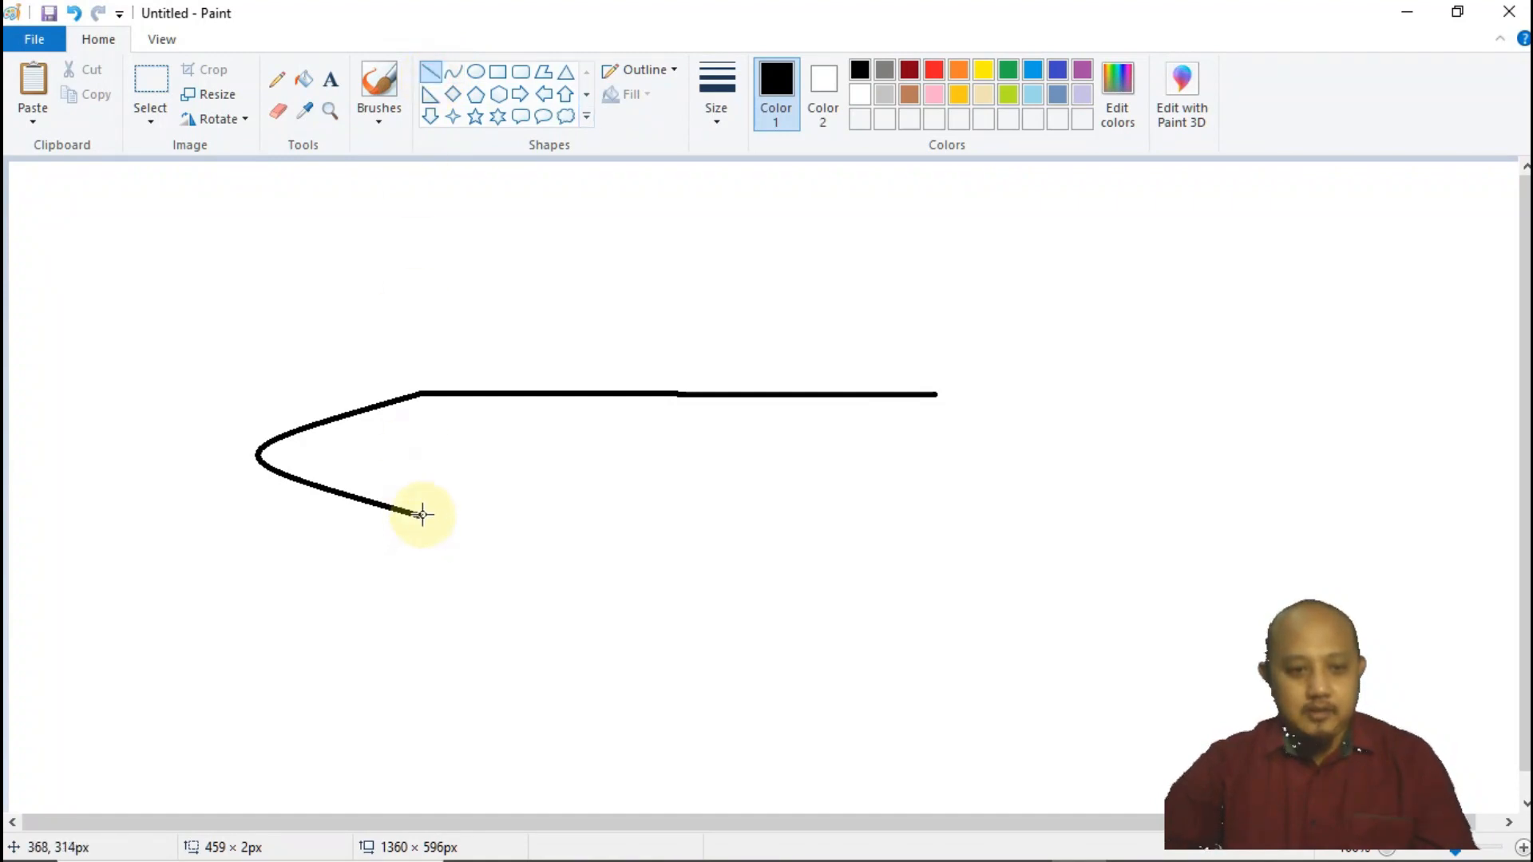
pyautogui.moveTo(421, 515); pyautogui.dragTo(1021, 515)
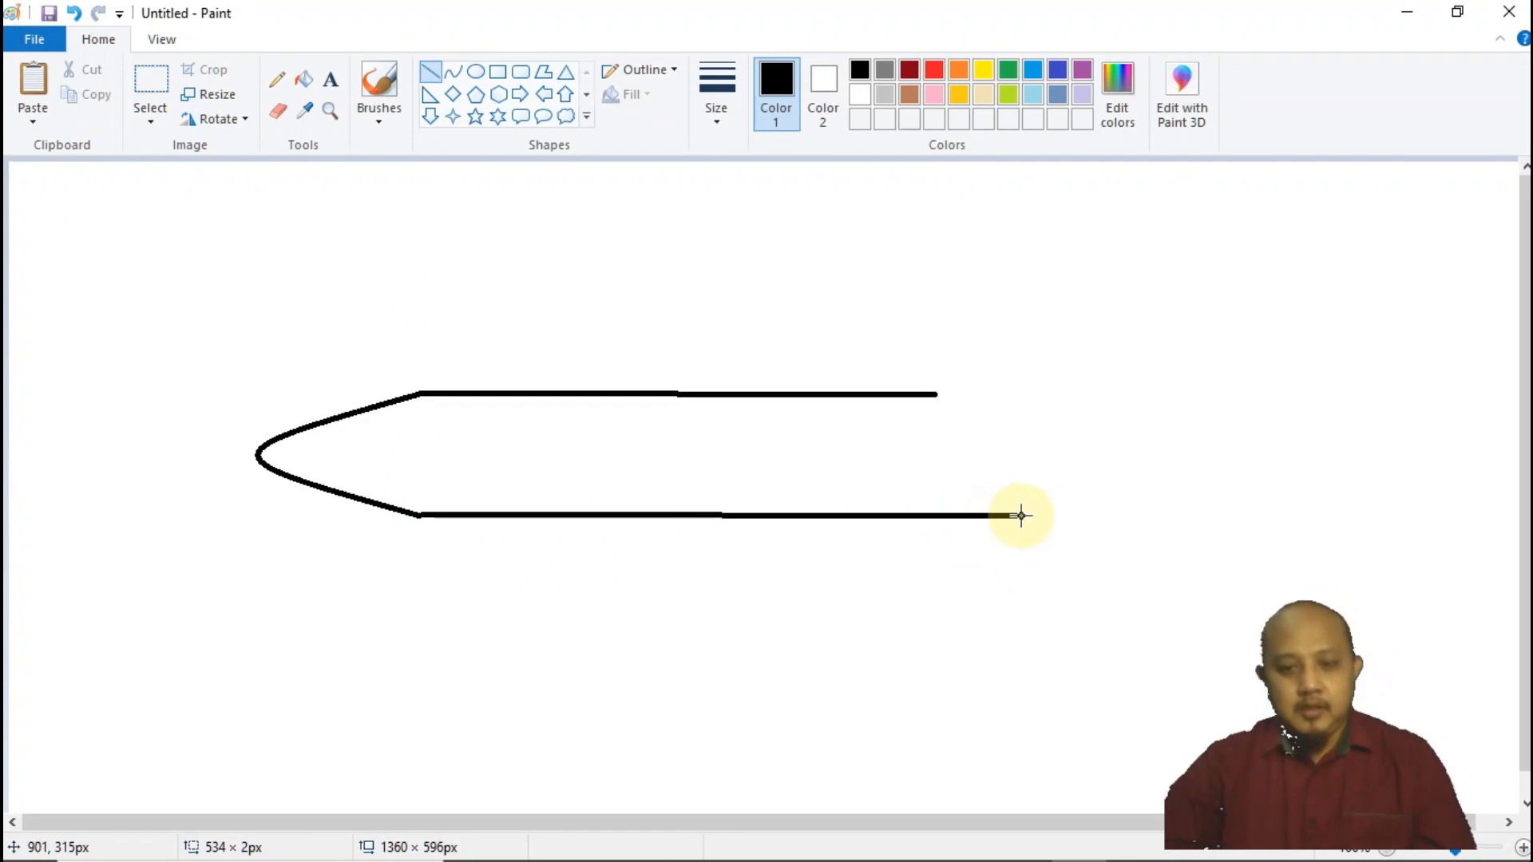
pyautogui.moveTo(1021, 515); pyautogui.dragTo(1021, 516)
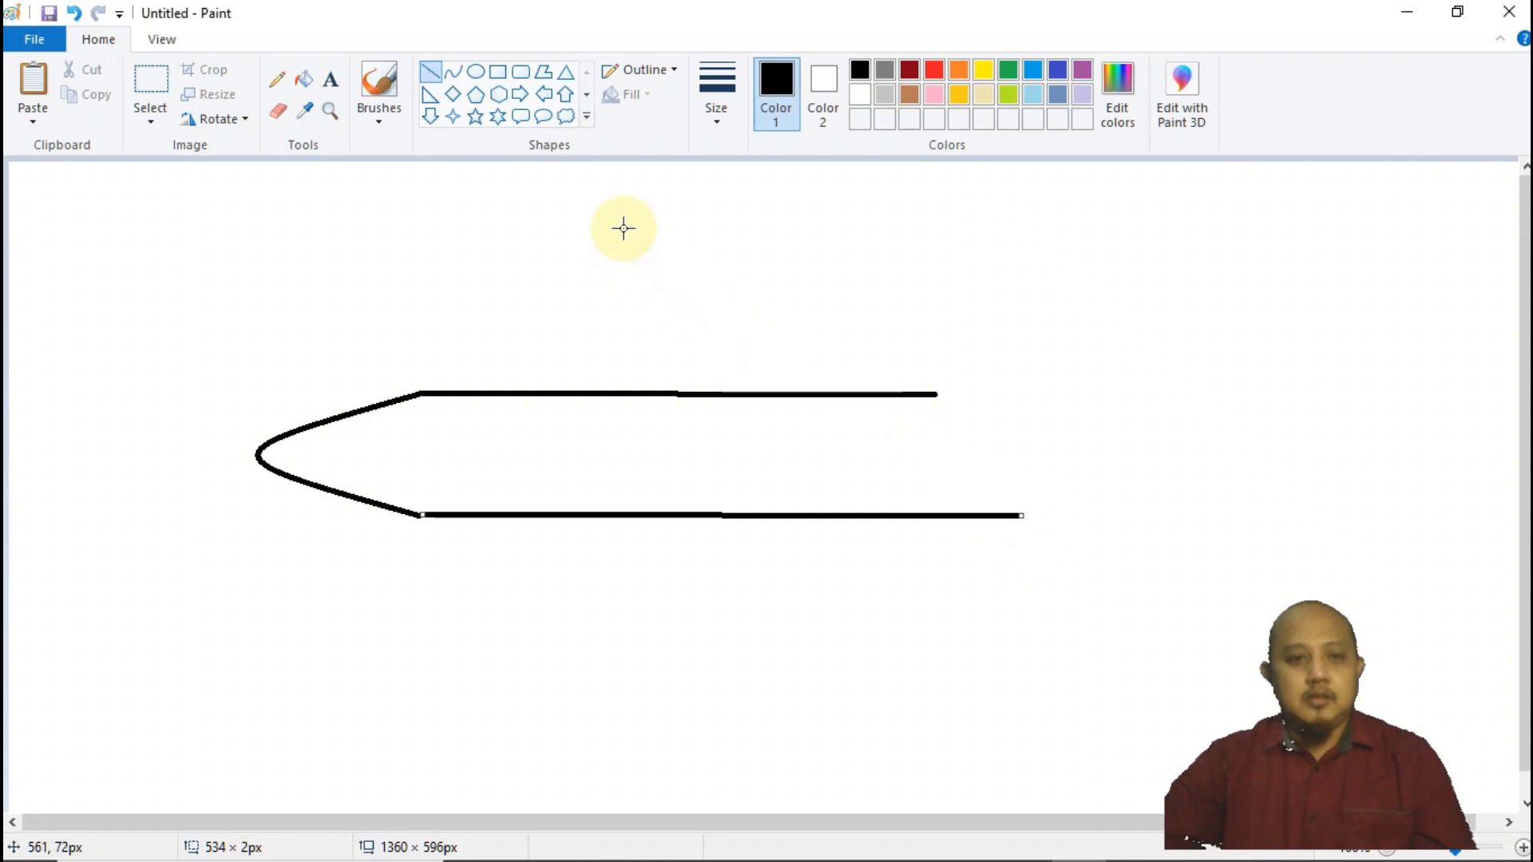
pyautogui.click(430, 72)
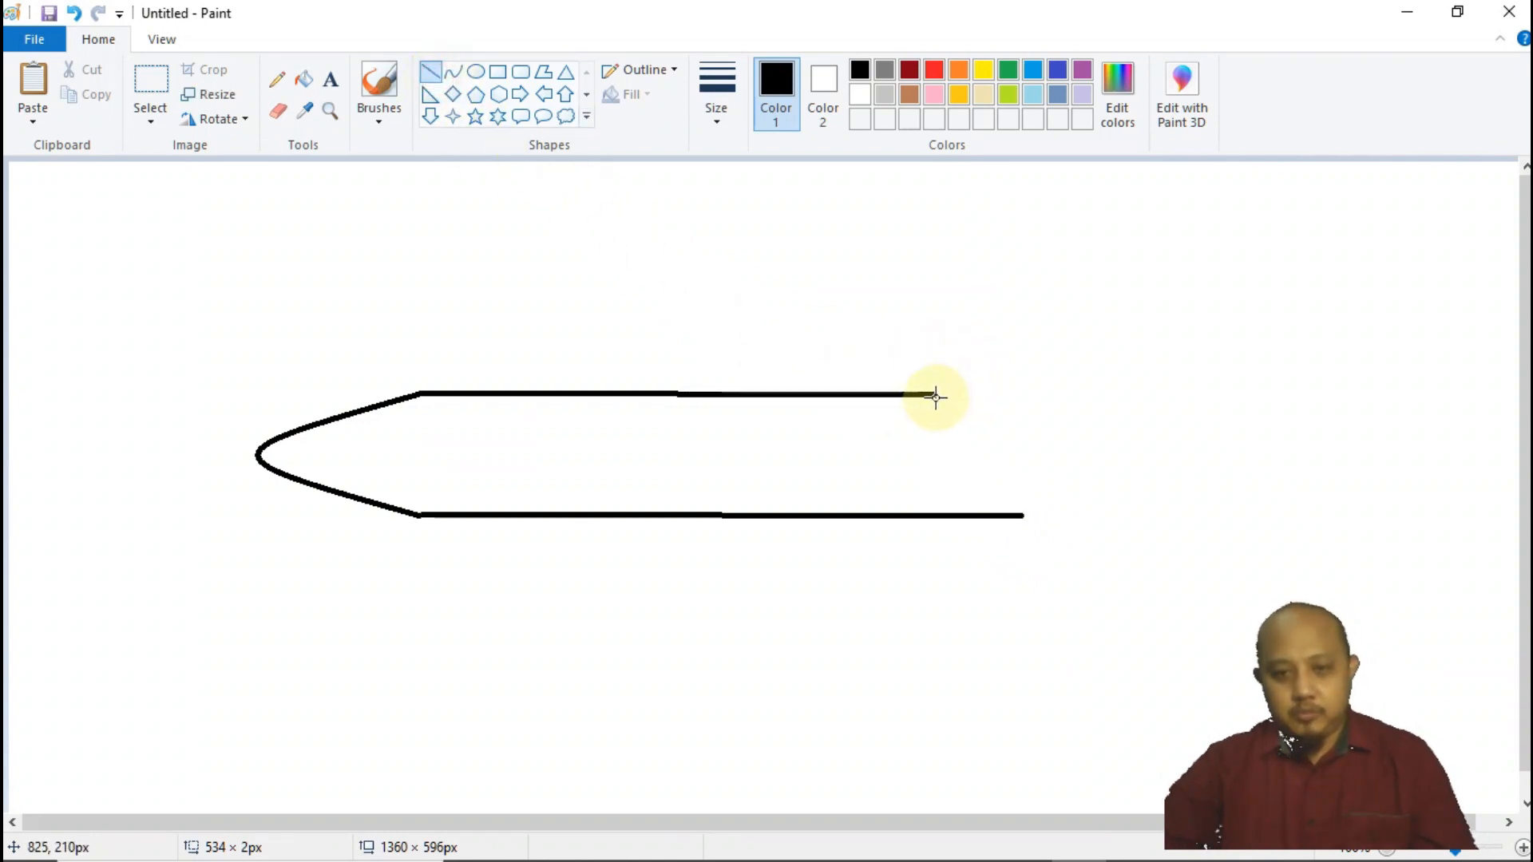
pyautogui.moveTo(933, 397); pyautogui.dragTo(1020, 516)
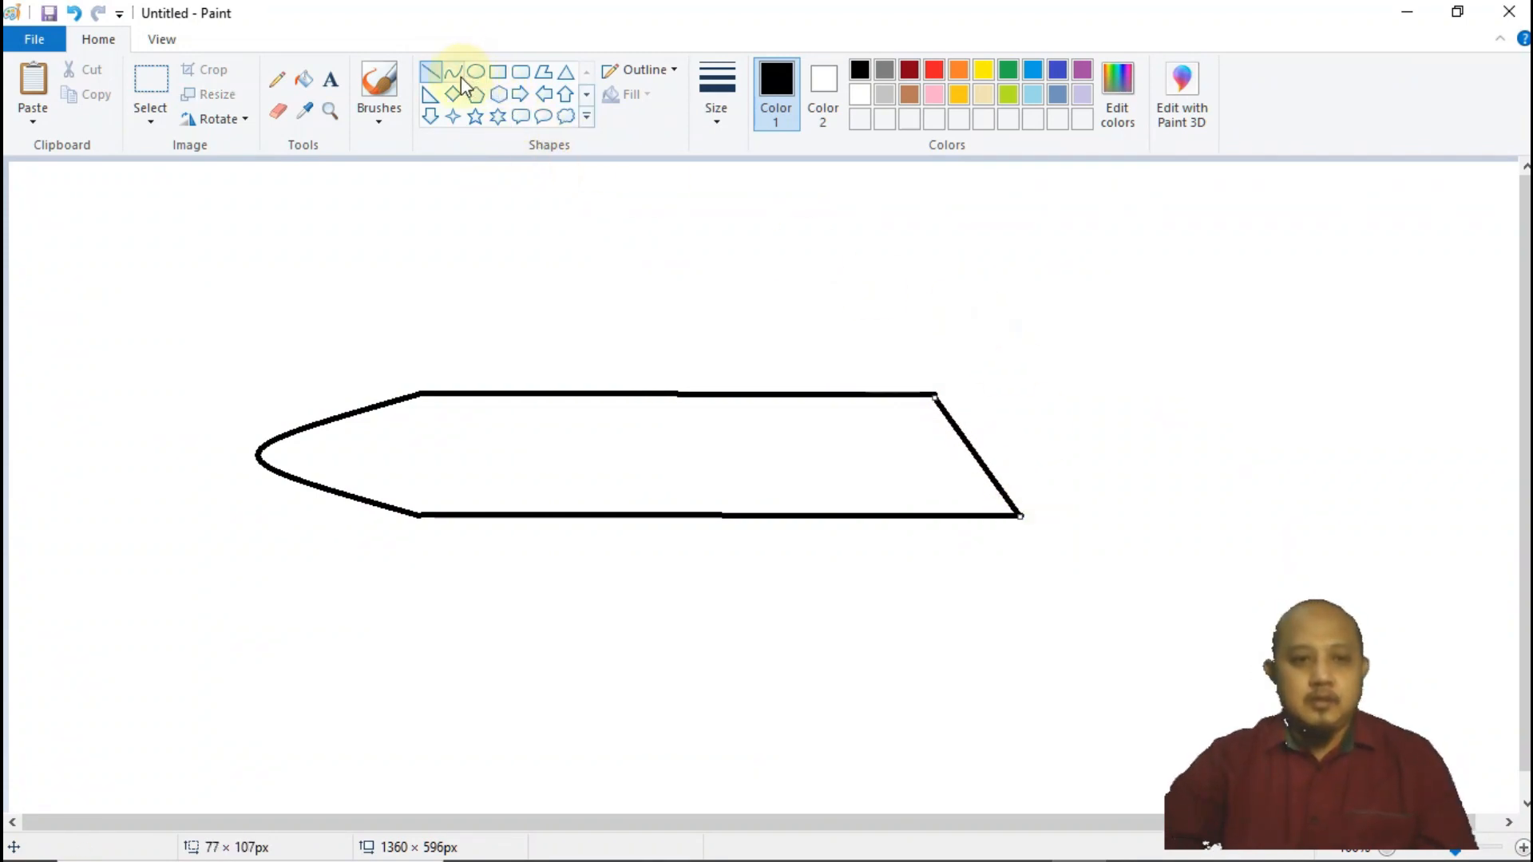
# Draw the swept-back tail fin from the fuselage's rear edge with three straight lines, its rear side about 91 × 185 px and top about 85 px.
pyautogui.click(431, 72)
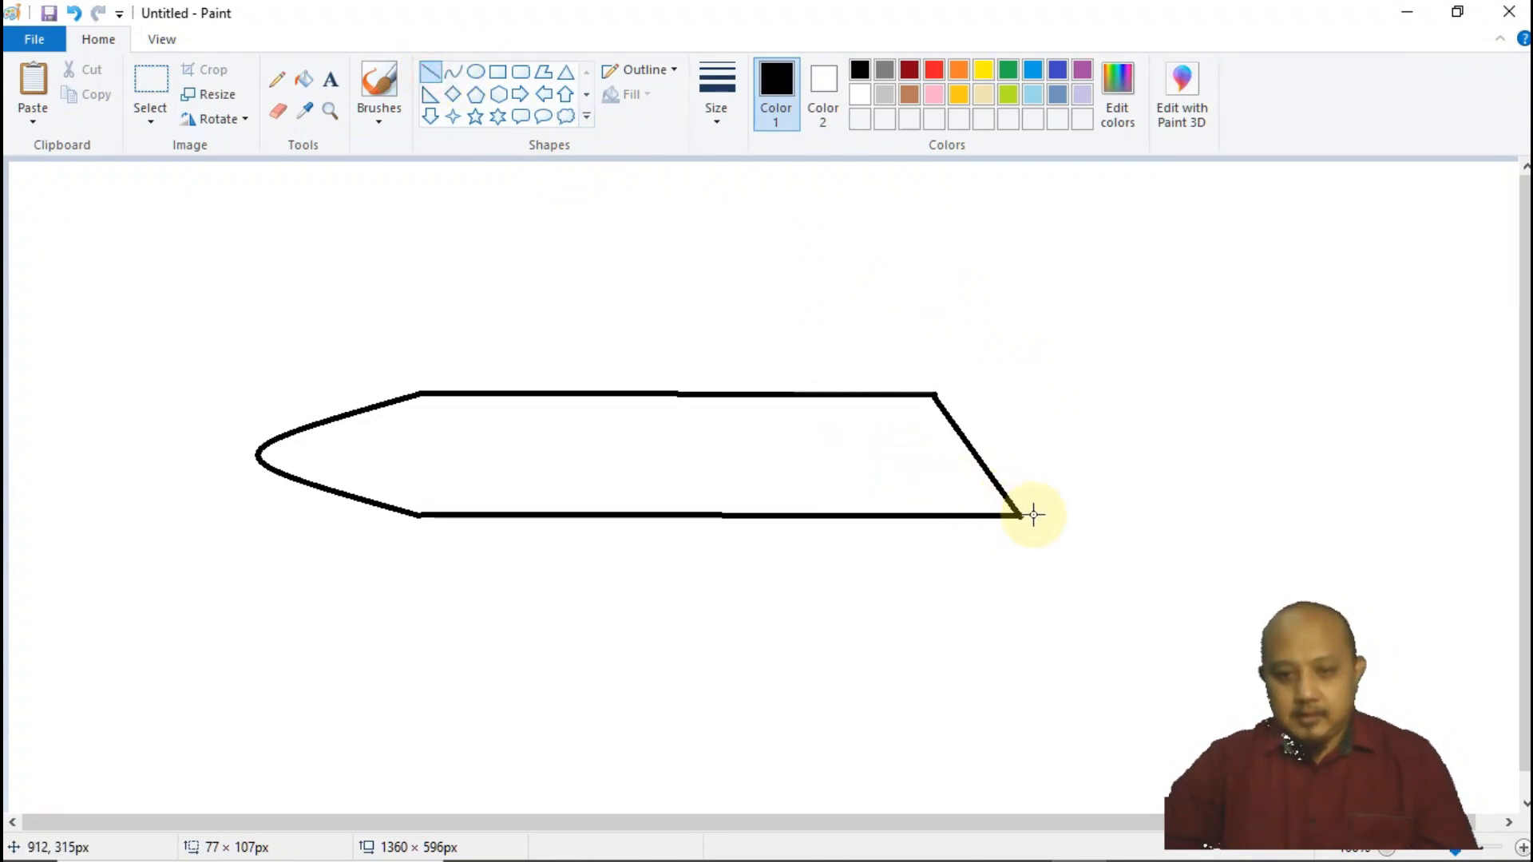
pyautogui.moveTo(1019, 514)
pyautogui.mouseDown()
pyautogui.moveTo(1115, 346)
pyautogui.moveTo(1101, 308)
pyautogui.moveTo(1120, 308)
pyautogui.mouseUp()
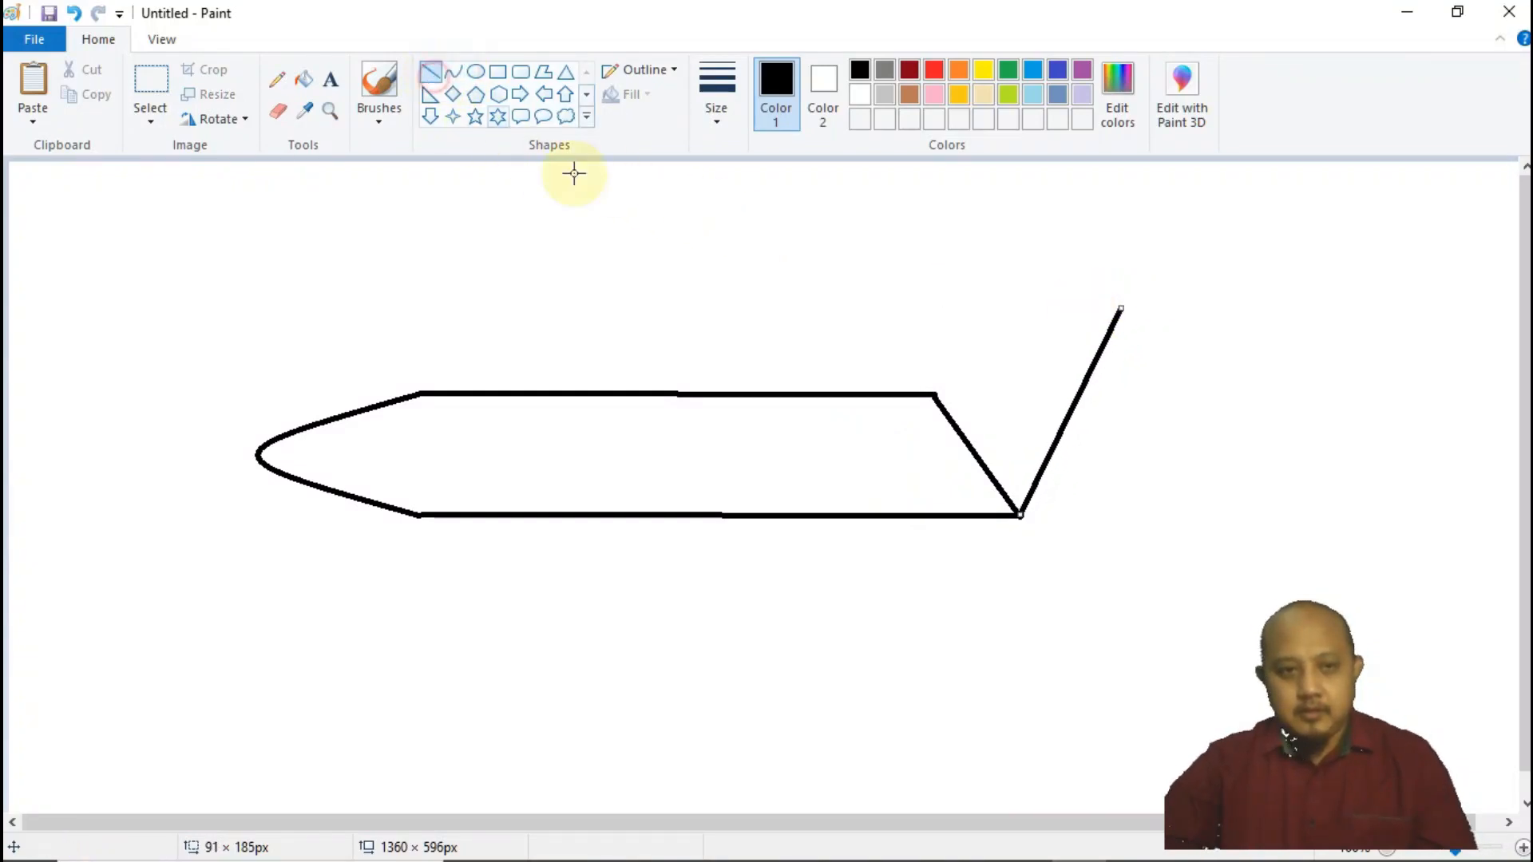
pyautogui.moveTo(934, 394)
pyautogui.mouseDown()
pyautogui.moveTo(986, 320)
pyautogui.moveTo(1027, 299)
pyautogui.mouseUp()
pyautogui.click(429, 74)
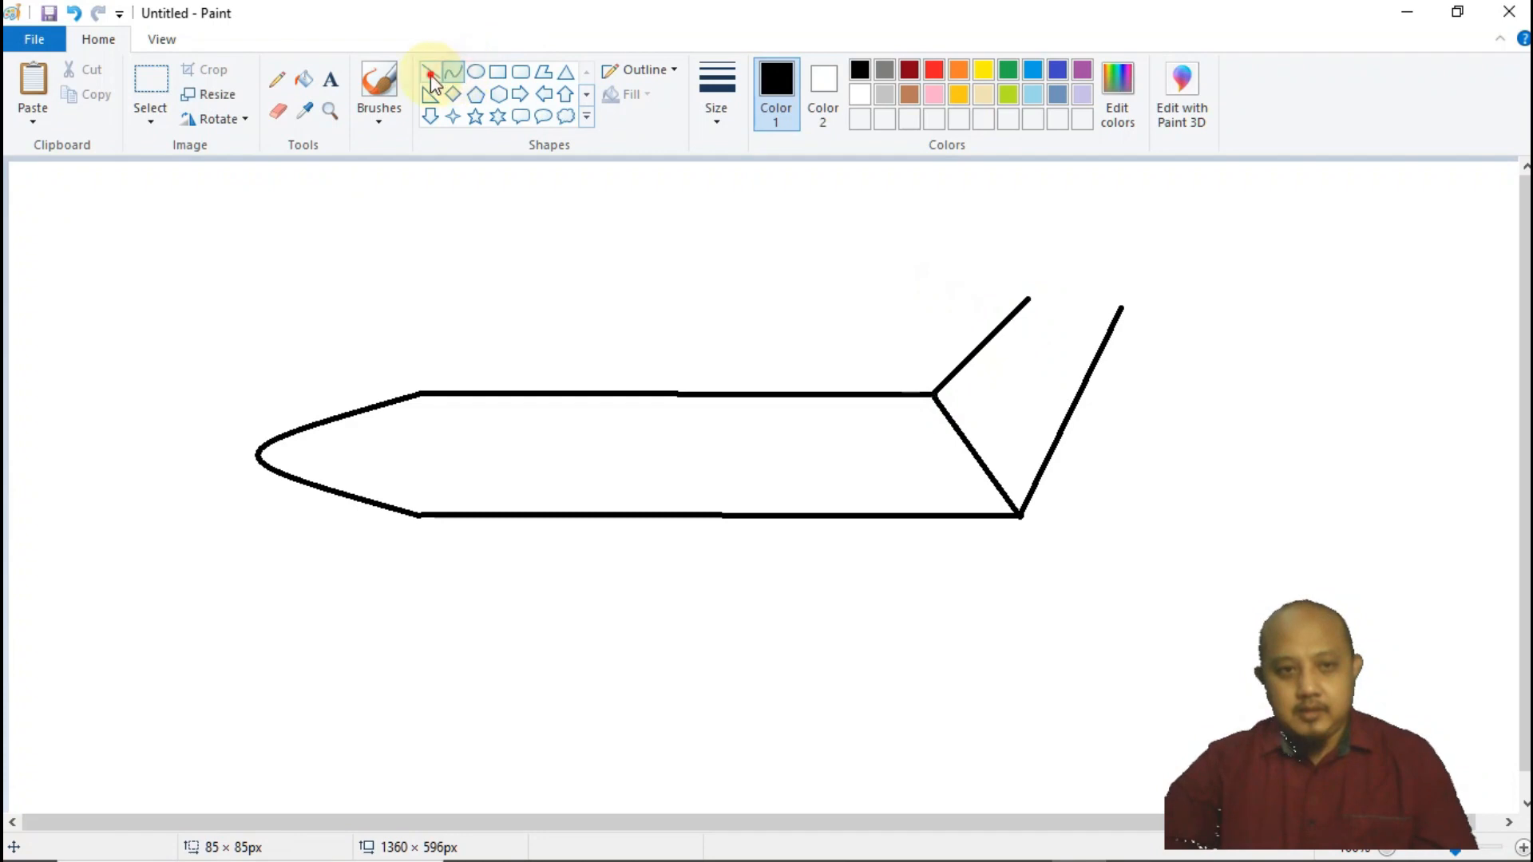
pyautogui.moveTo(1028, 300); pyautogui.dragTo(1122, 304)
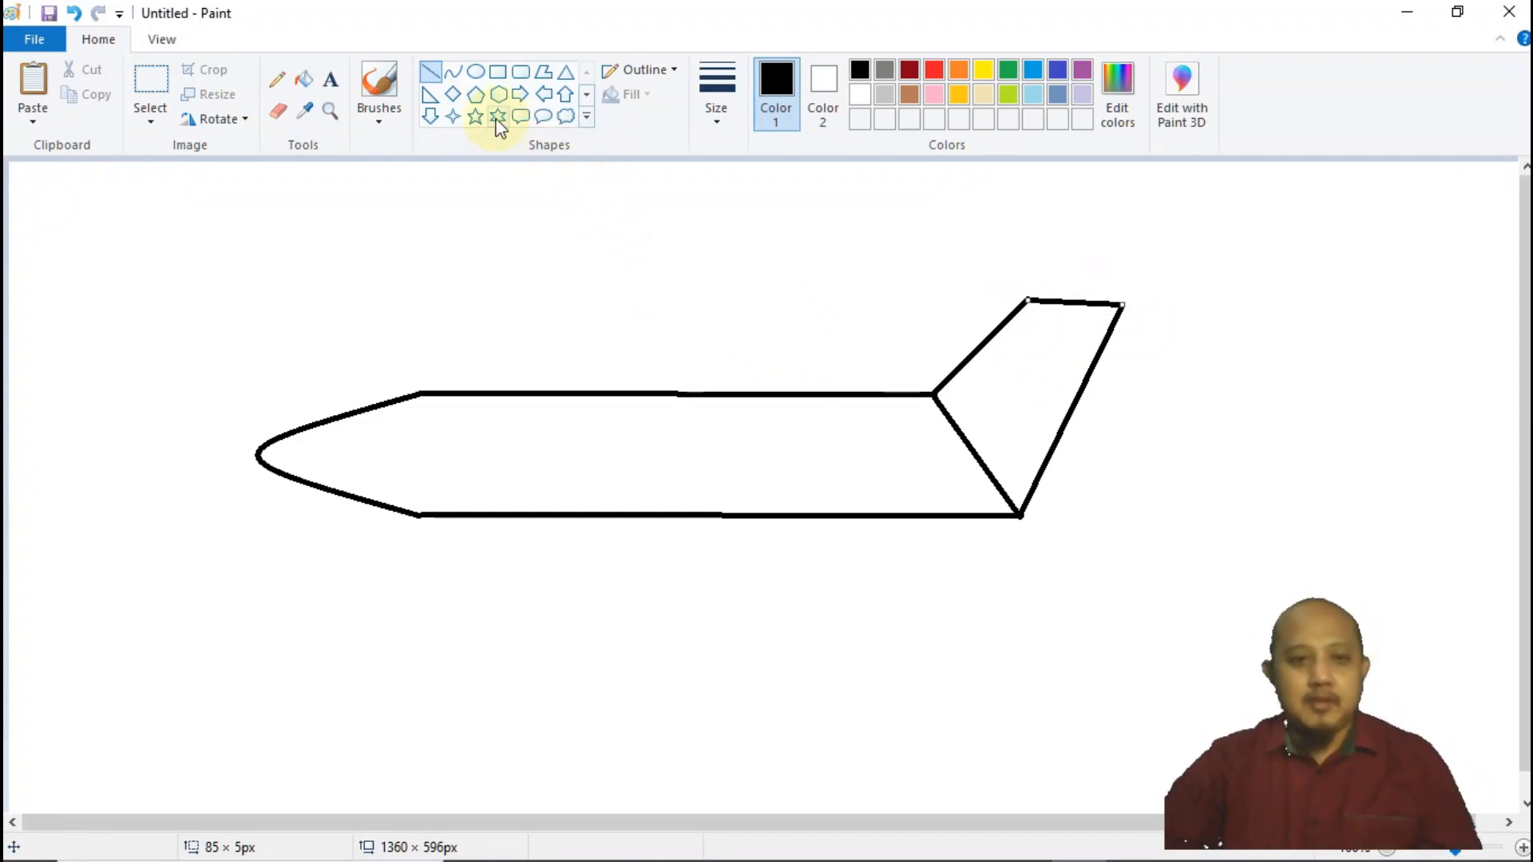
# Draw two parallel stripe lines about 93 px wide across the tail fin and a five-point star about 34 × 28 px above them.
pyautogui.click(453, 72)
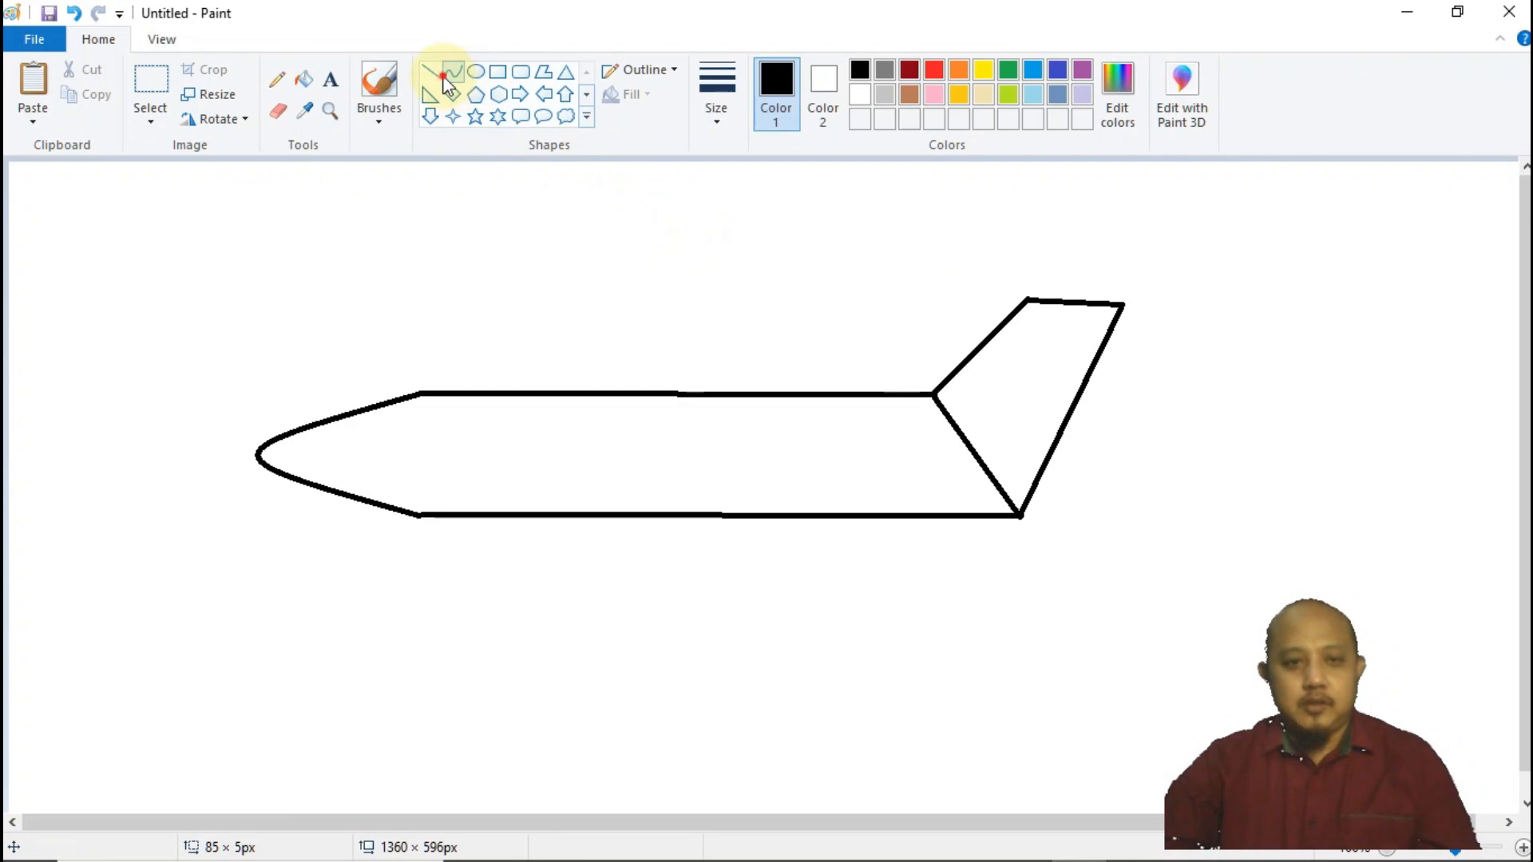
pyautogui.moveTo(977, 354); pyautogui.dragTo(1079, 390)
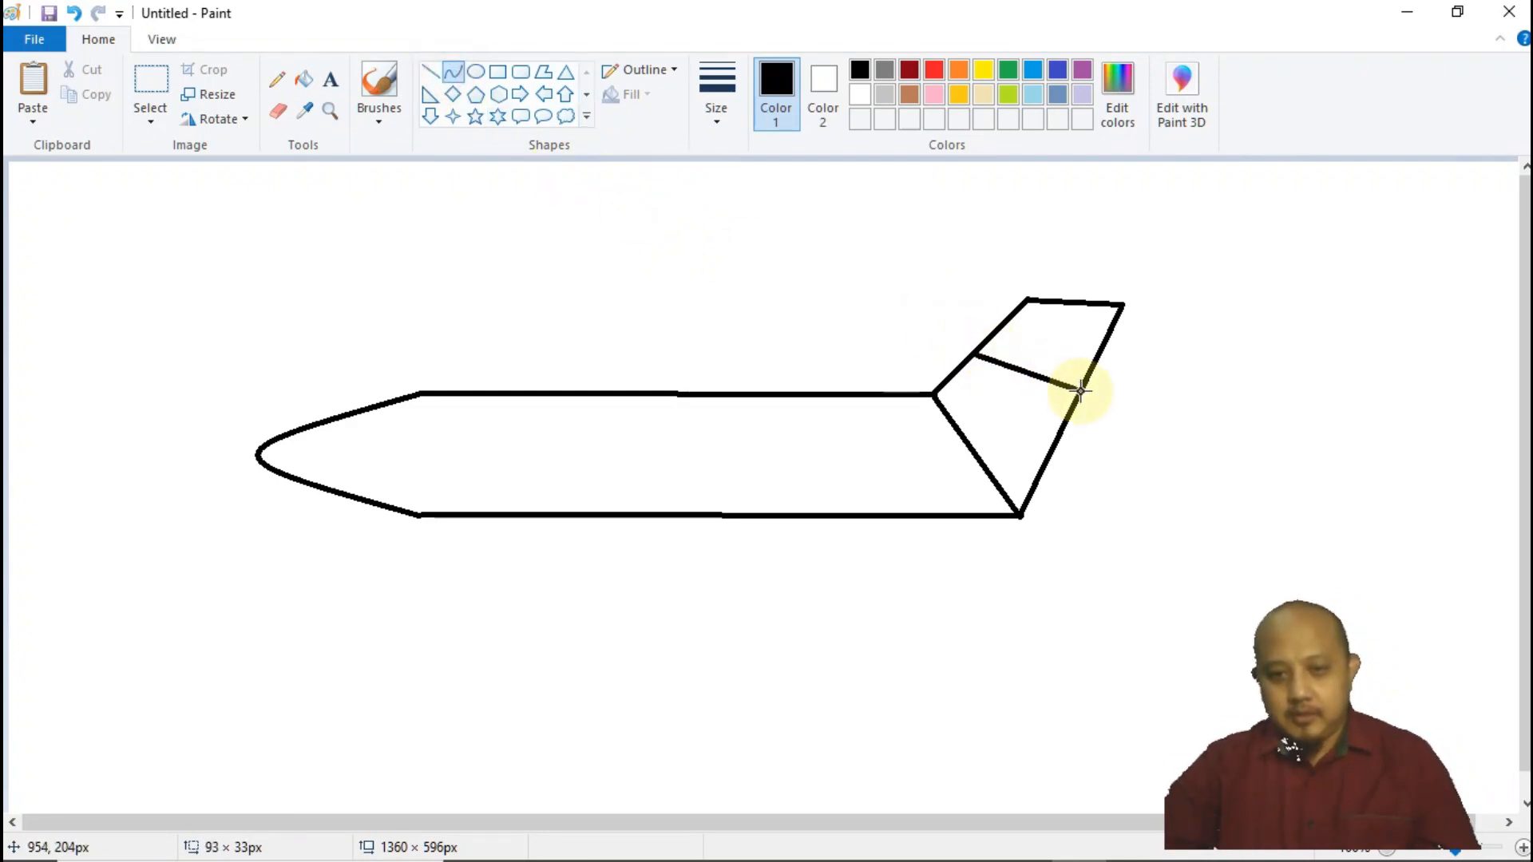
pyautogui.moveTo(982, 350); pyautogui.dragTo(1013, 367)
pyautogui.click(429, 73)
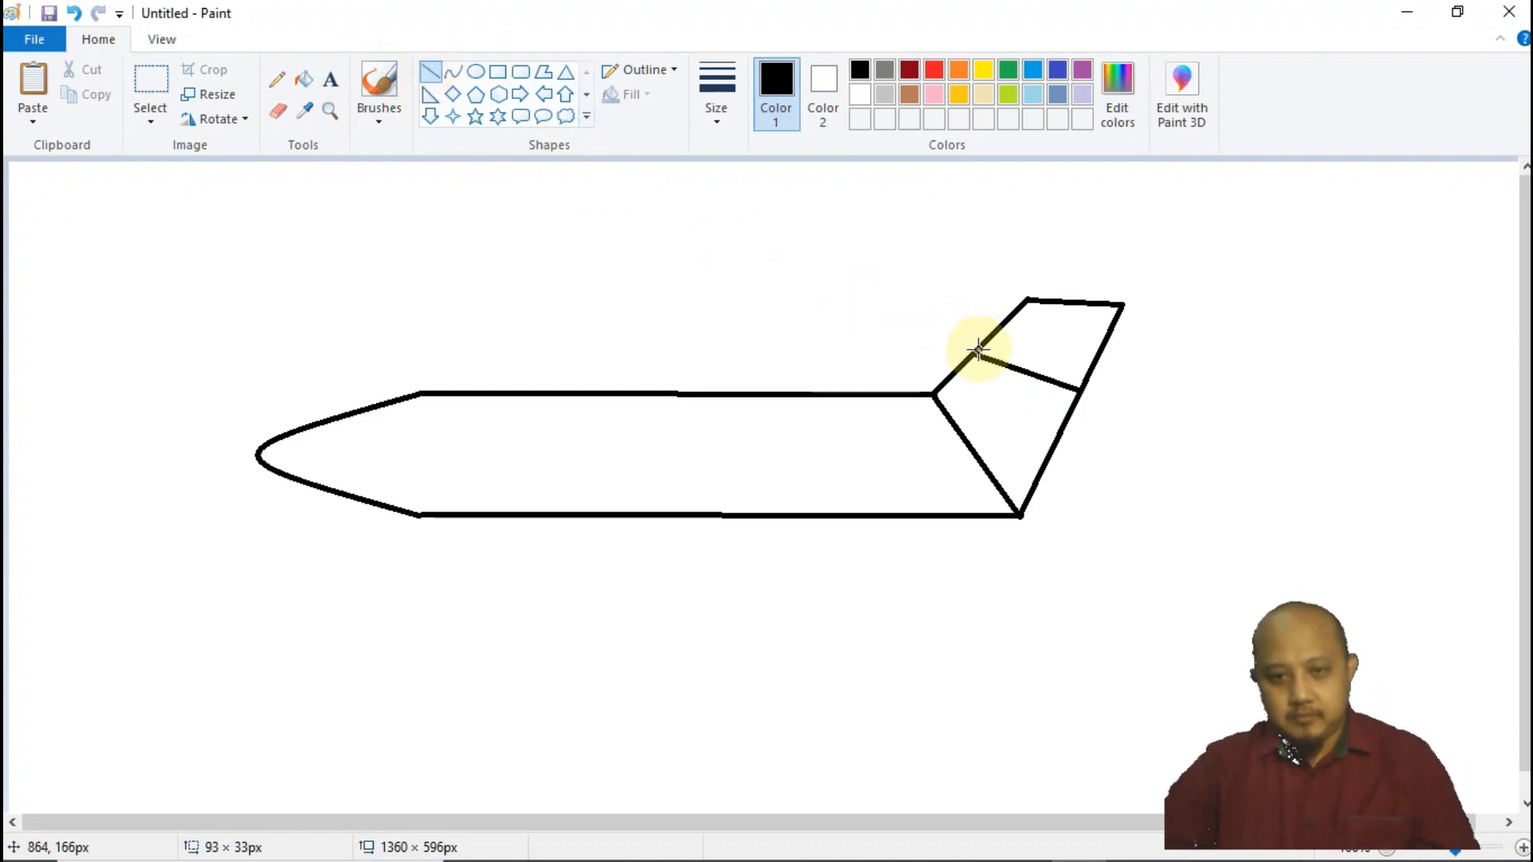
pyautogui.moveTo(979, 349); pyautogui.dragTo(1082, 385)
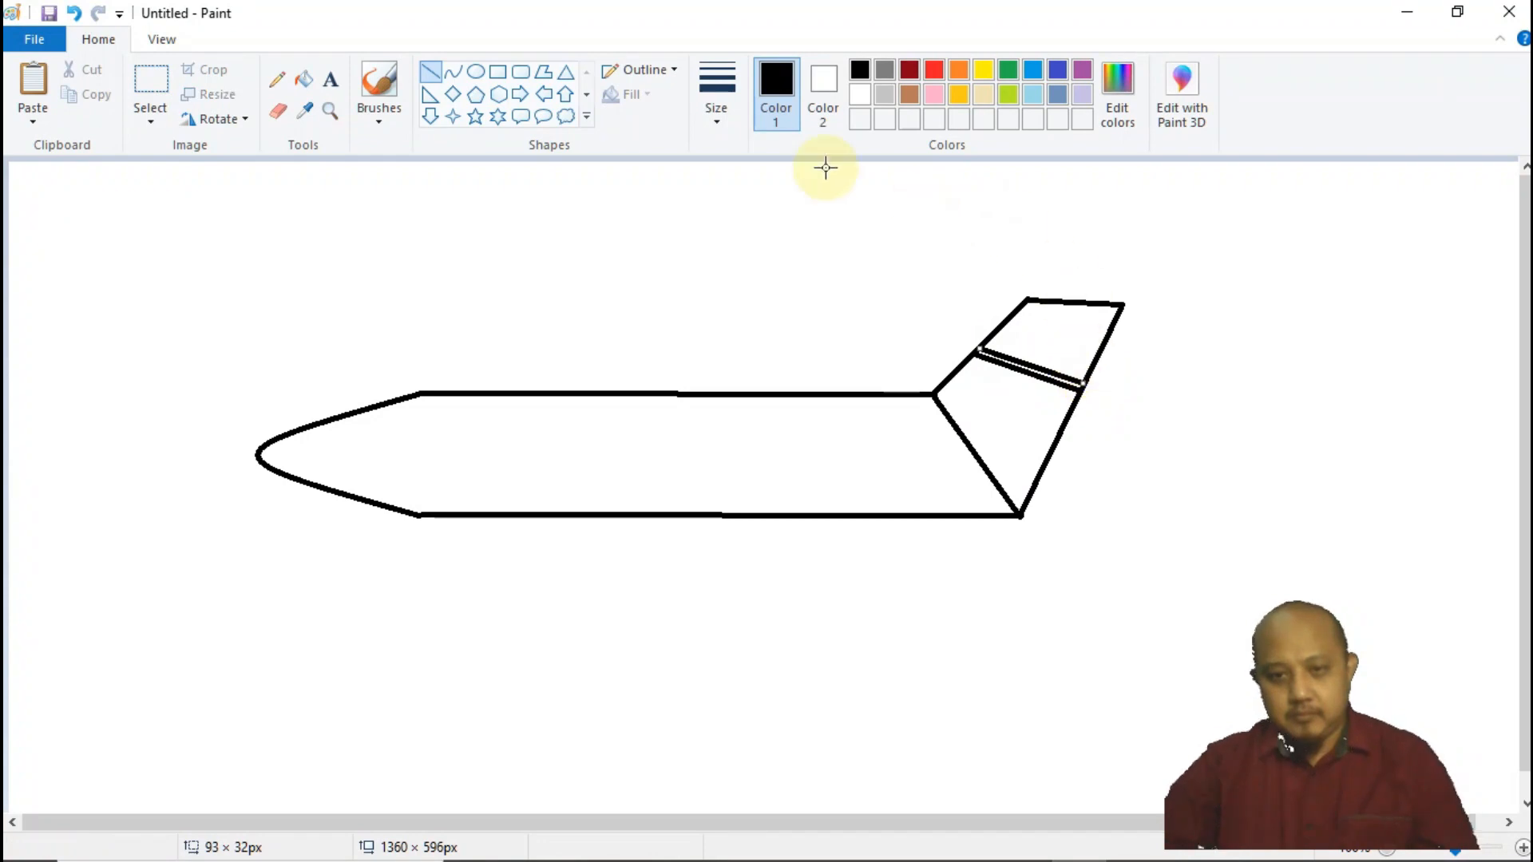
pyautogui.click(474, 118)
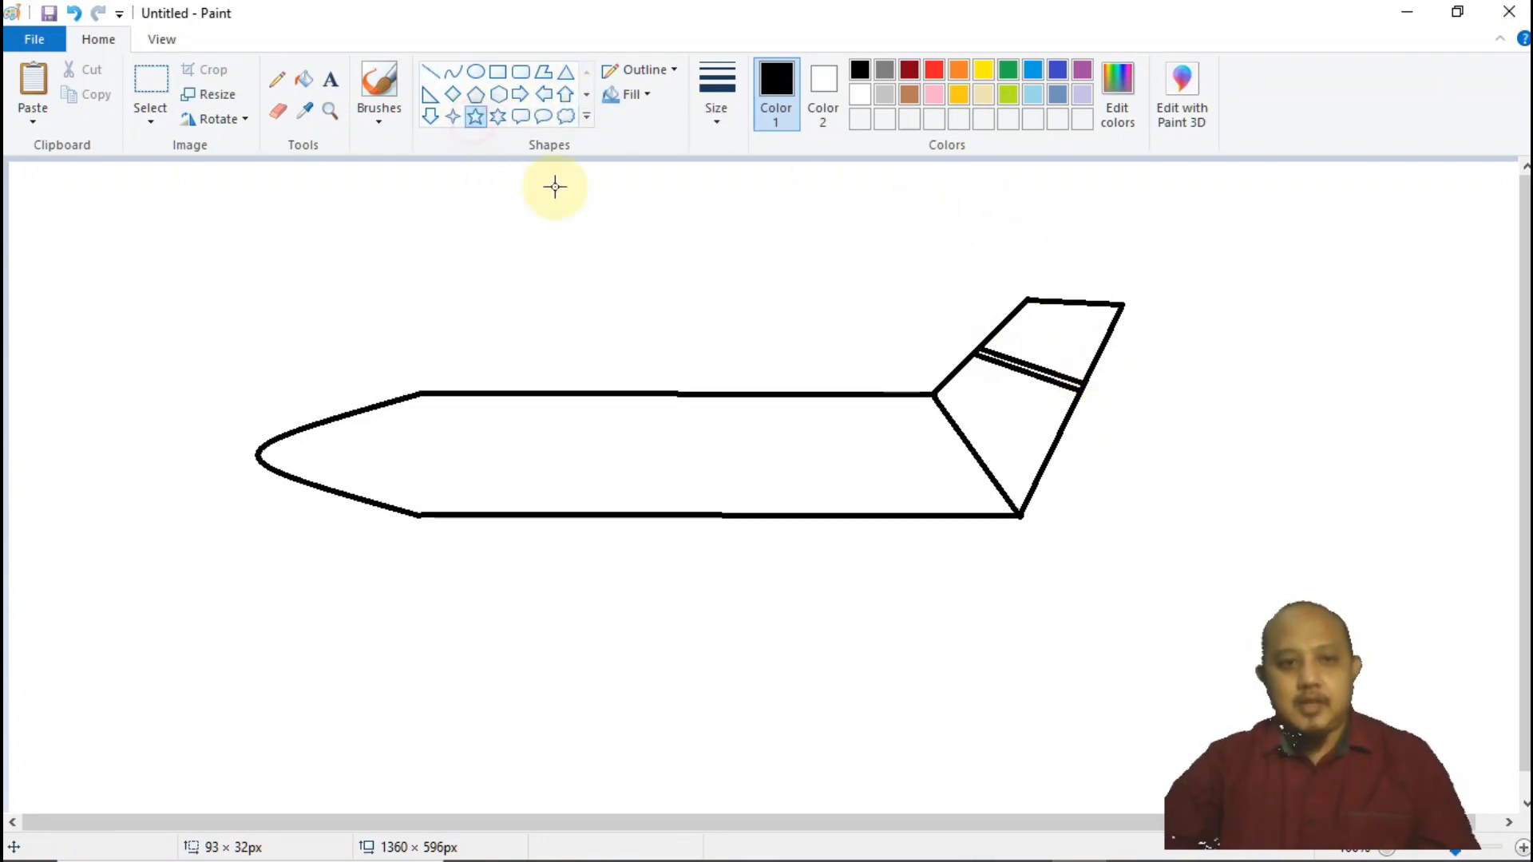
pyautogui.moveTo(1037, 322); pyautogui.dragTo(1074, 351)
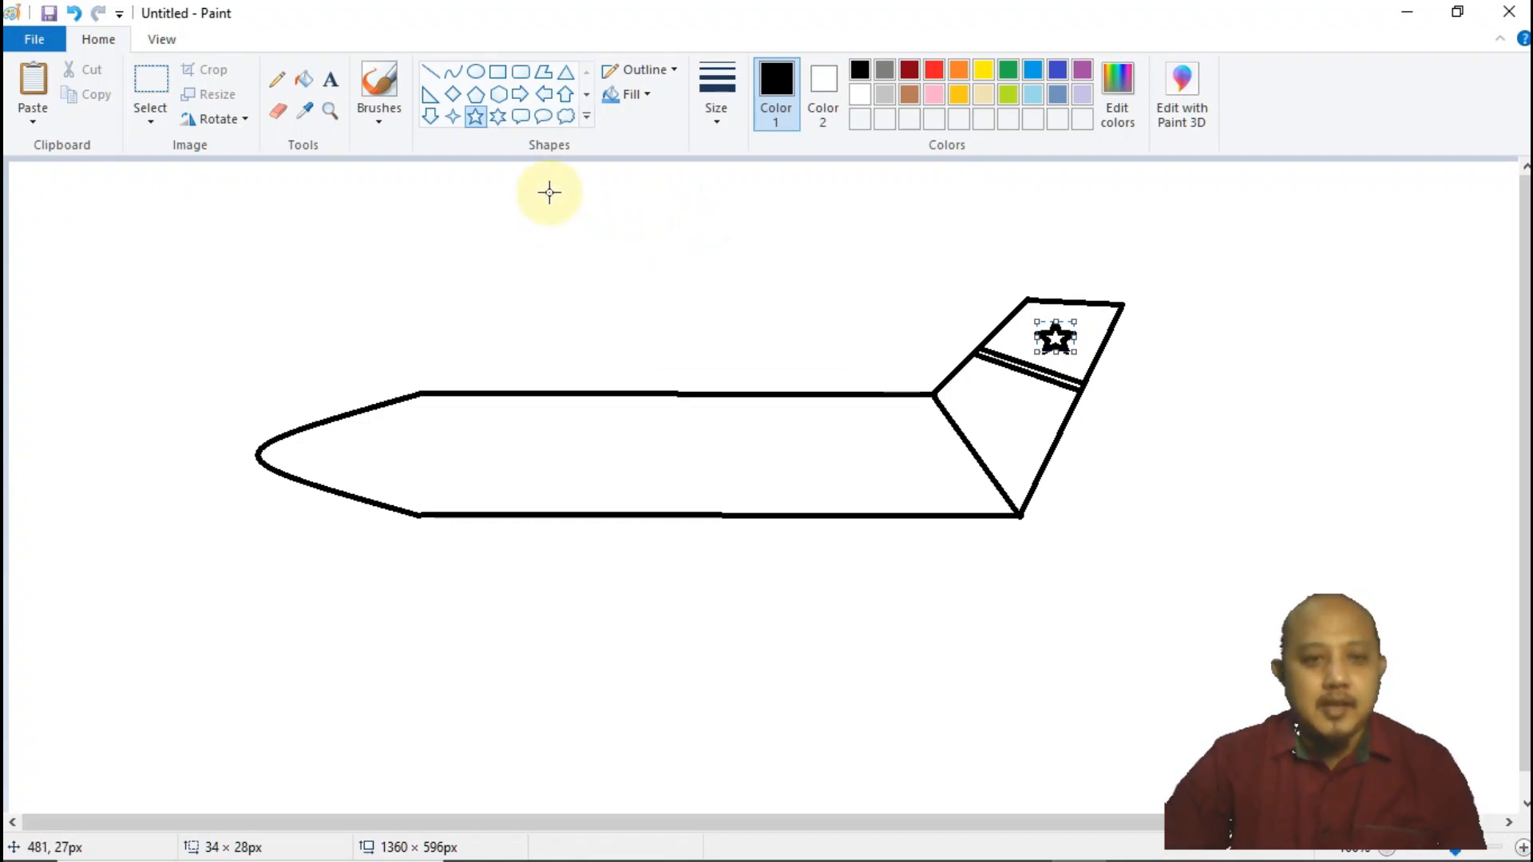
# Outline the cockpit window behind the nose with a horizontal line about 103 px long and a short rear line up to the fuselage top.
pyautogui.click(429, 73)
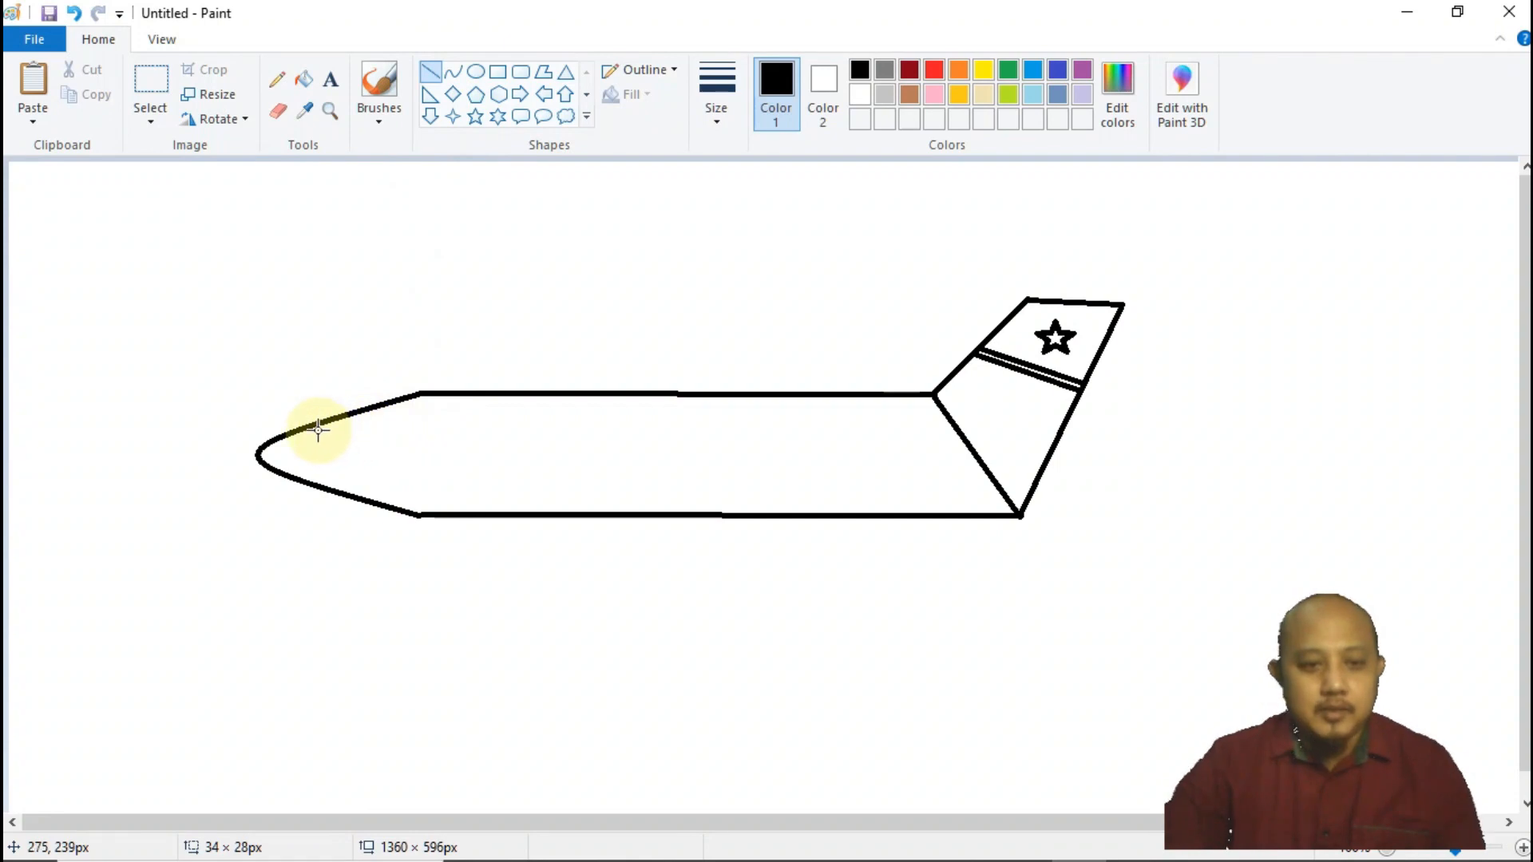
pyautogui.moveTo(312, 429); pyautogui.dragTo(427, 430)
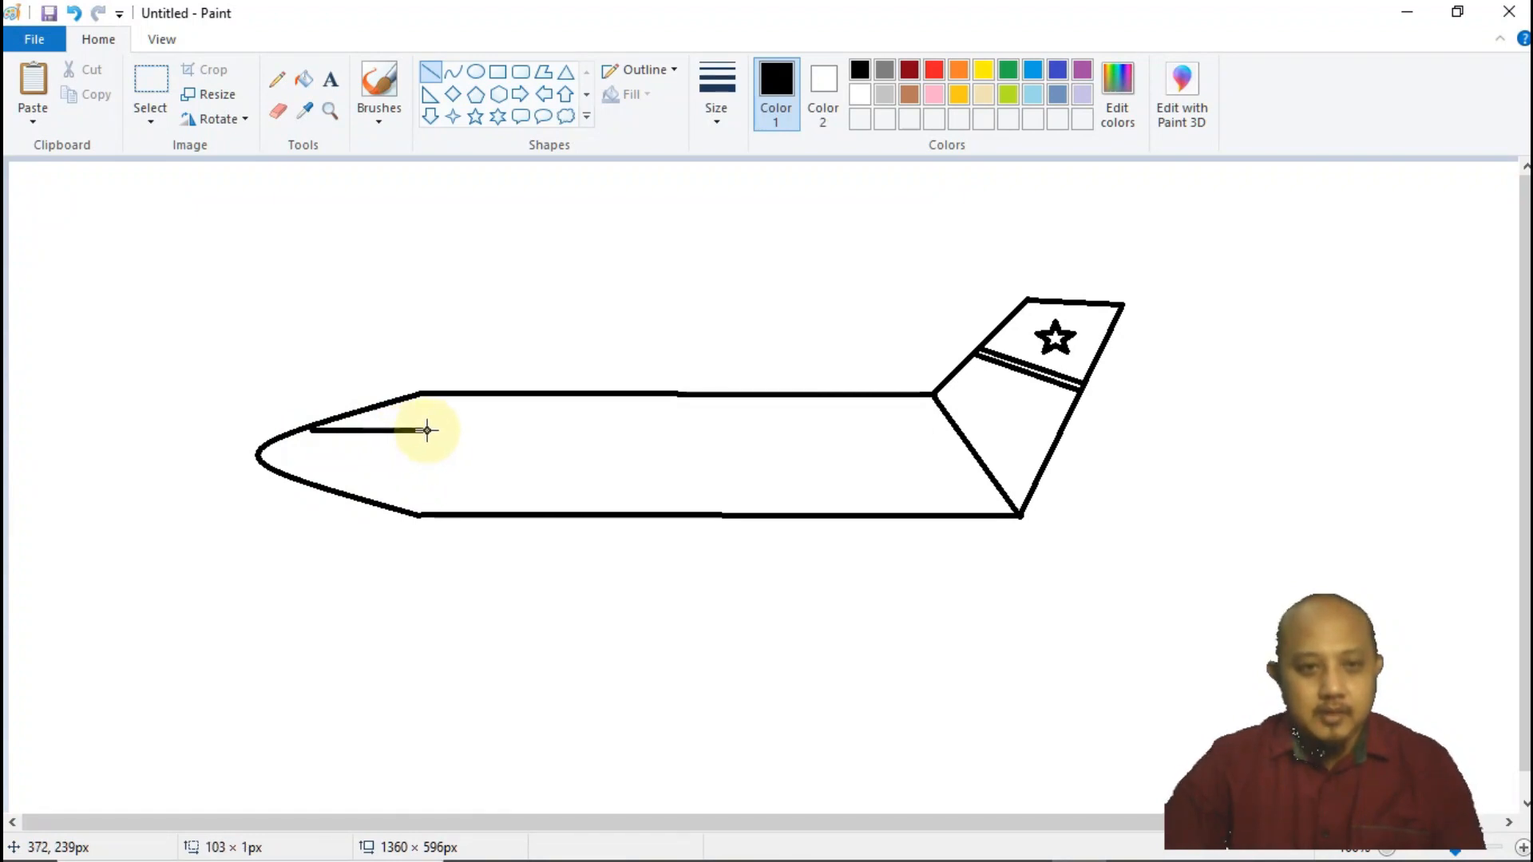
pyautogui.moveTo(427, 430); pyautogui.dragTo(427, 431)
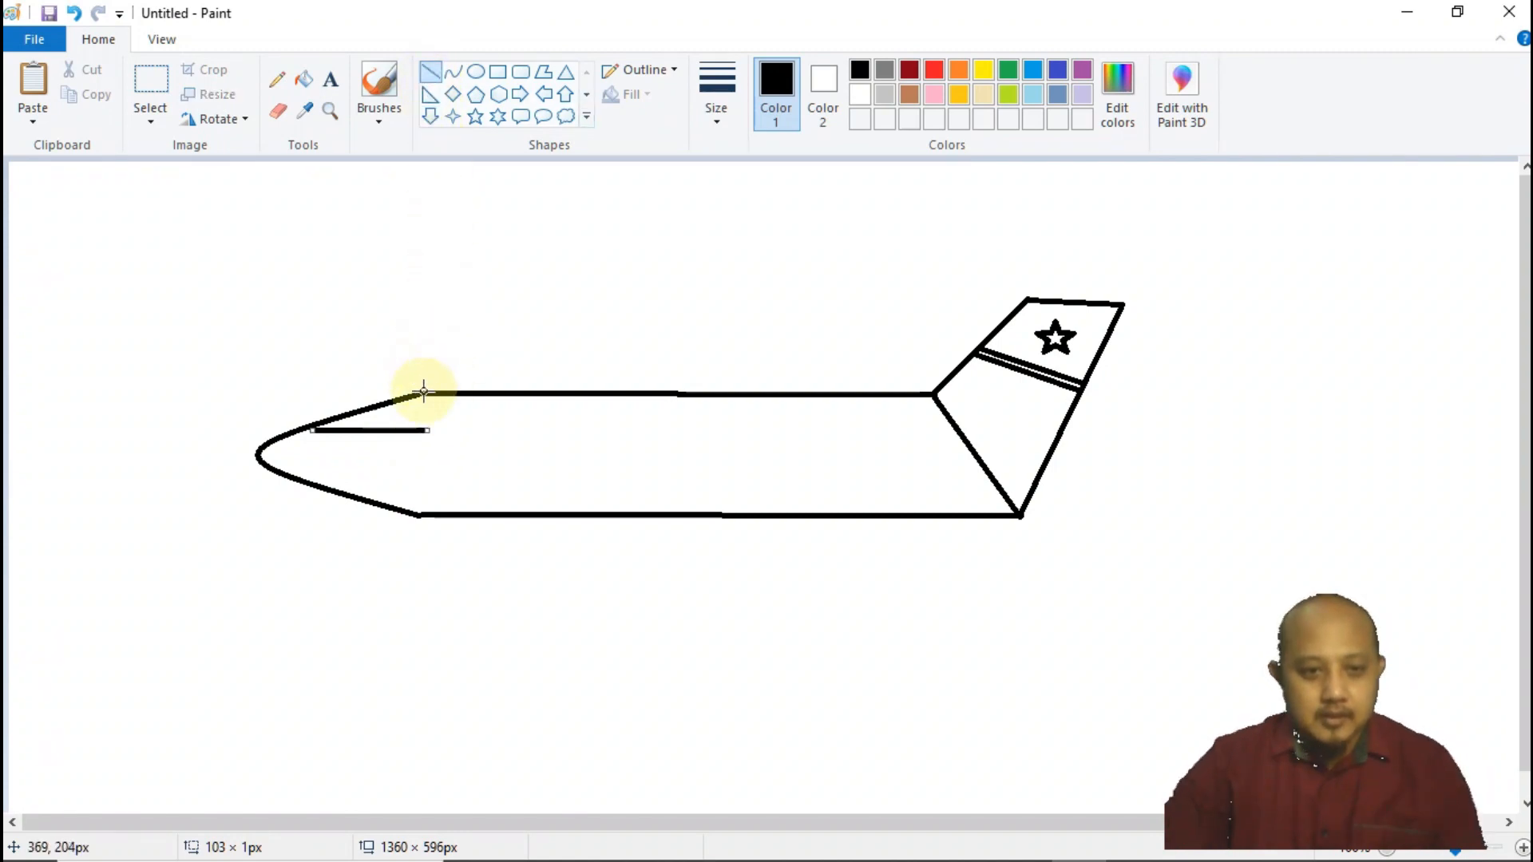
pyautogui.moveTo(431, 393); pyautogui.dragTo(430, 430)
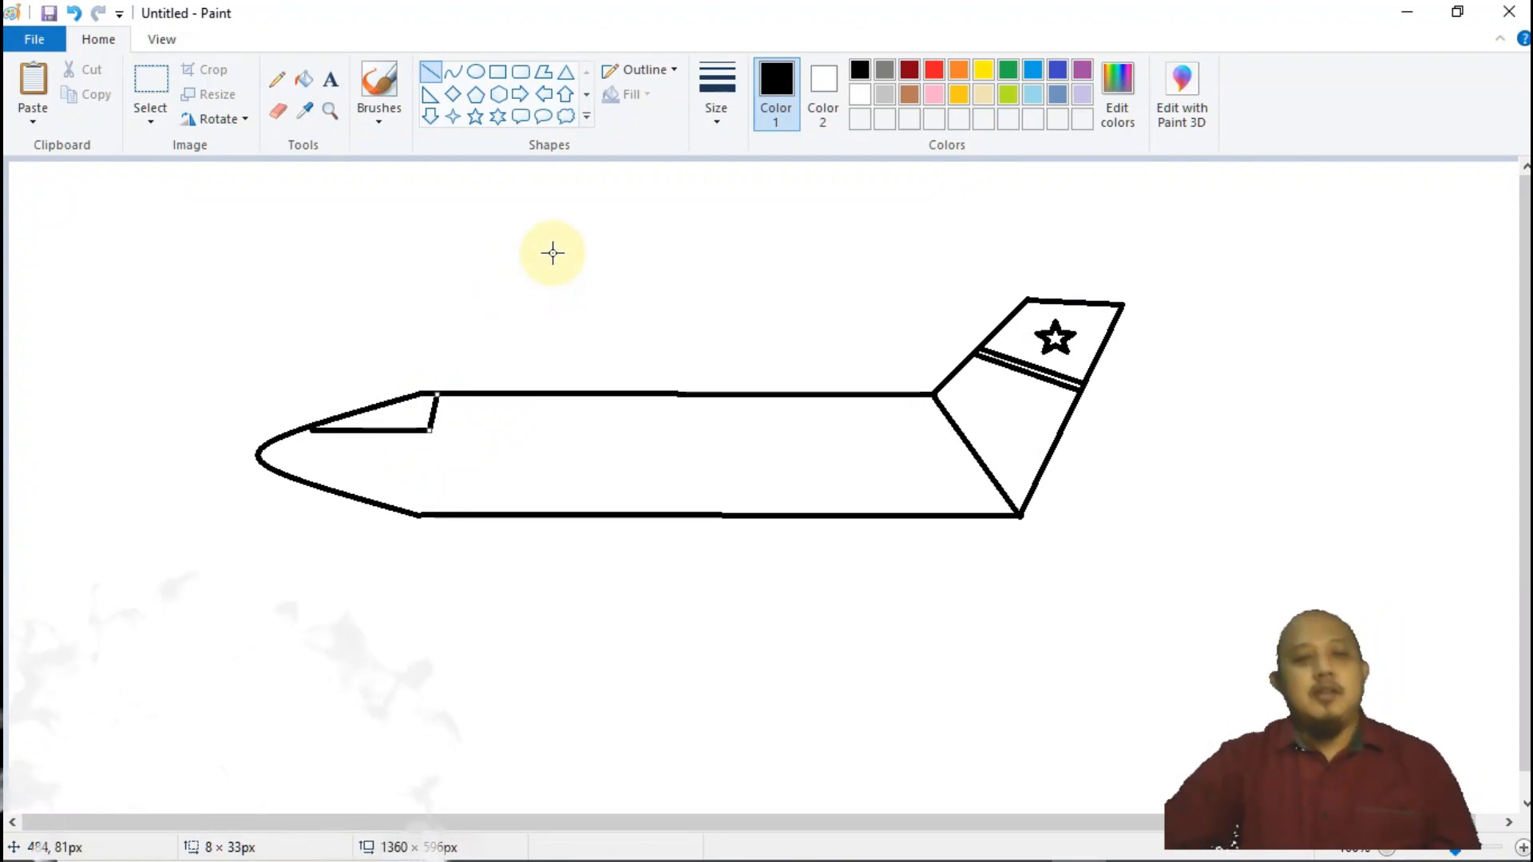
# Draw a round passenger window about 38 × 35 px on the fuselage just behind the cockpit window.
pyautogui.click(477, 82)
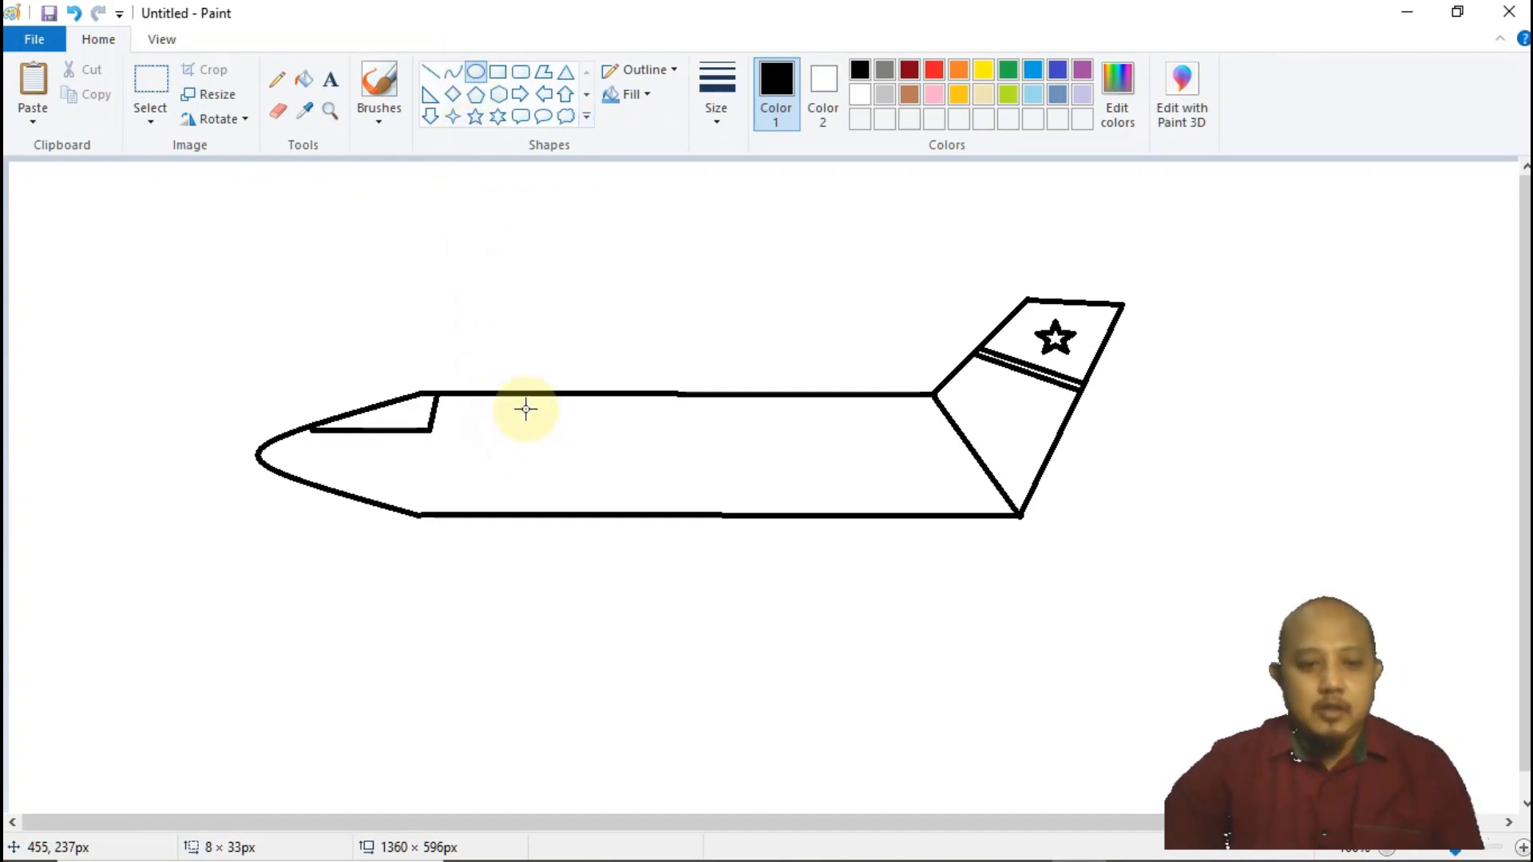
pyautogui.click(476, 71)
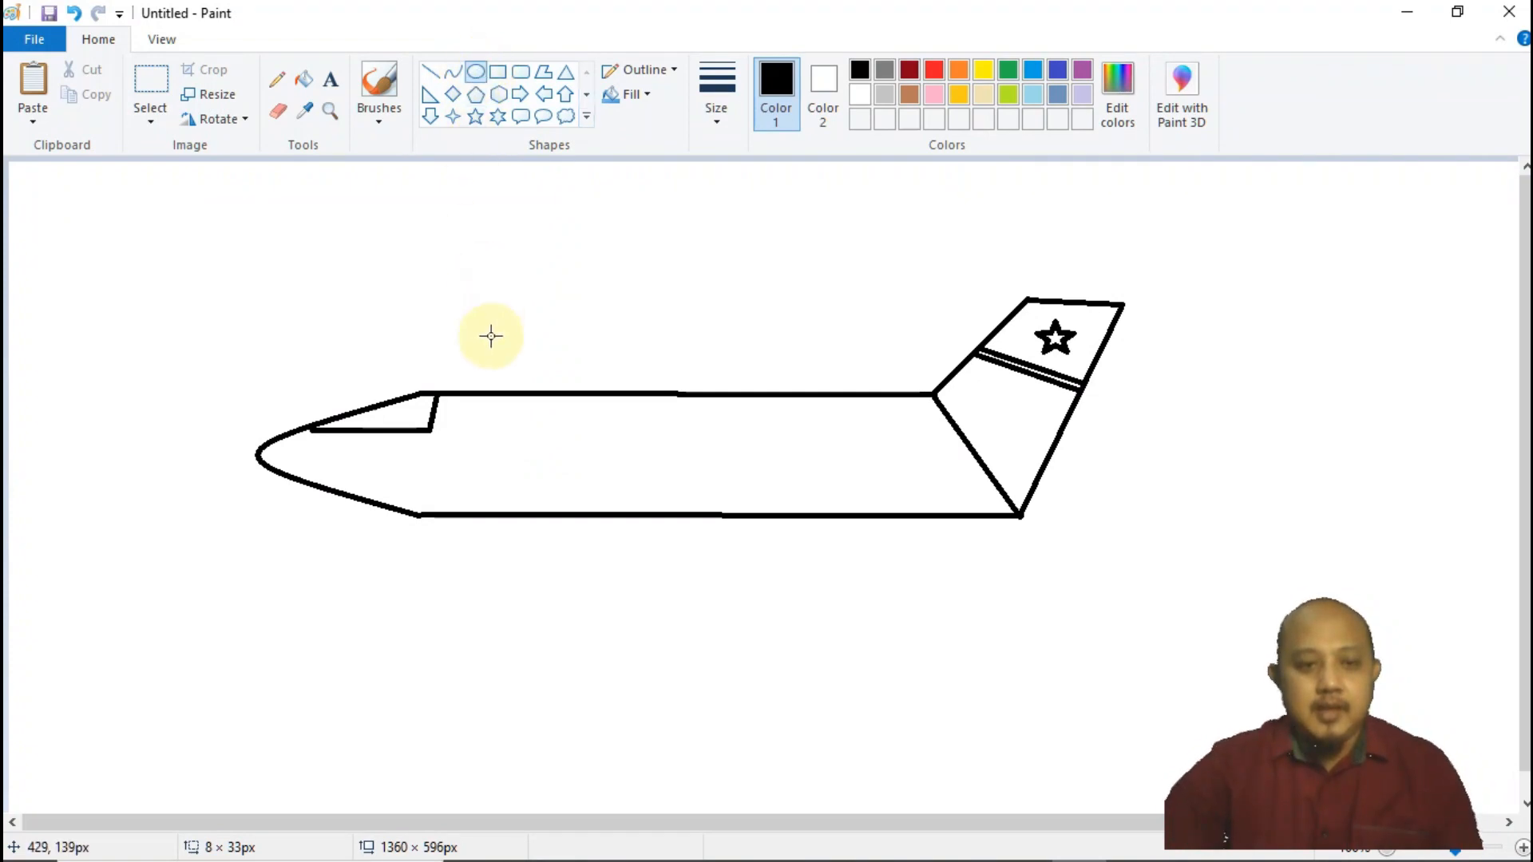
pyautogui.moveTo(472, 415); pyautogui.dragTo(514, 452)
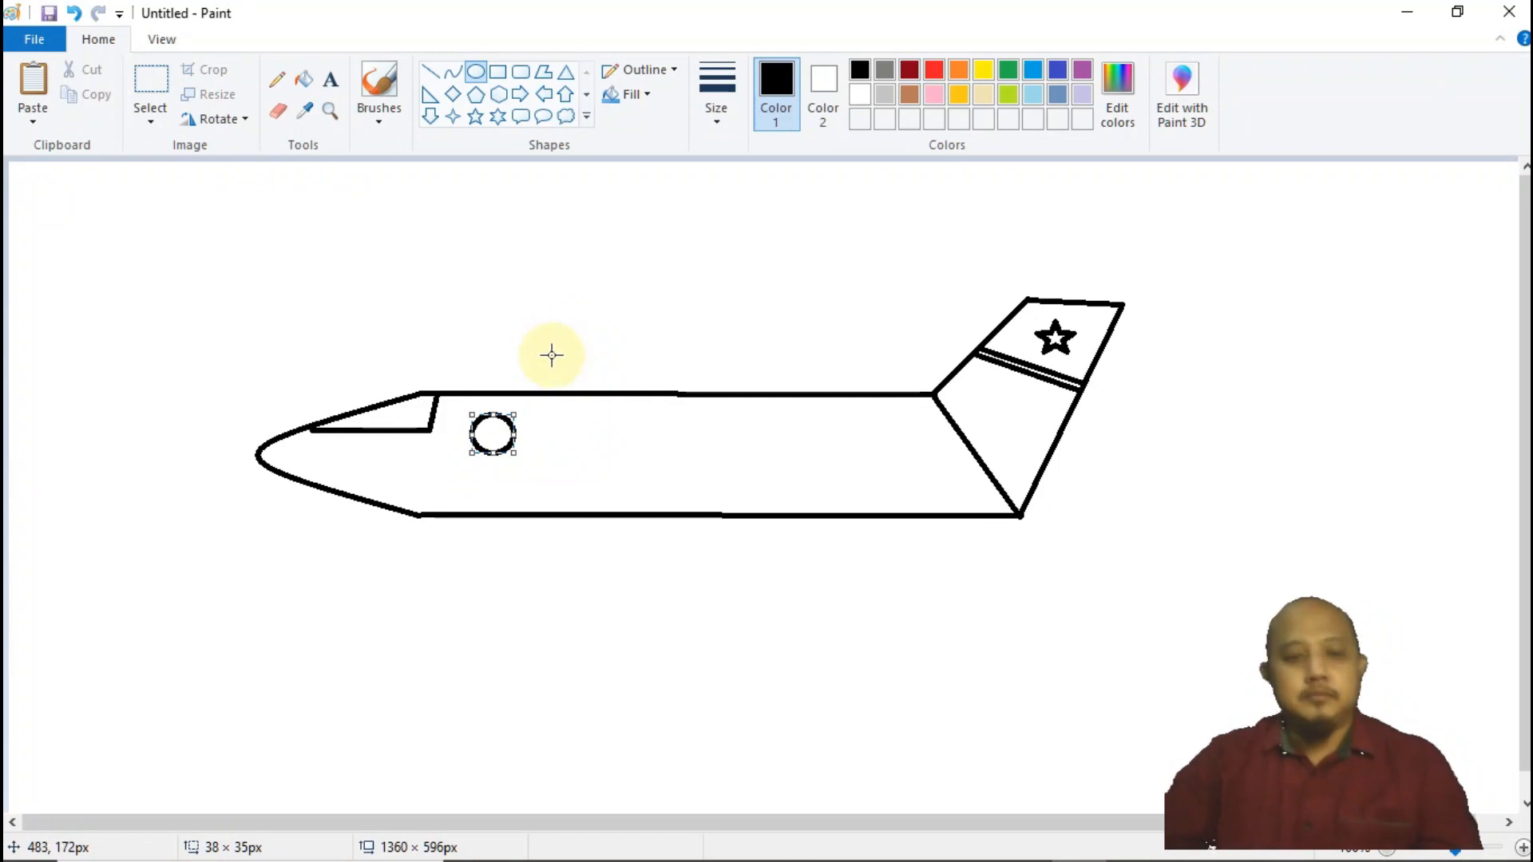
# Copy the round passenger window and place the pasted copy beside it as the second window.
pyautogui.click(156, 83)
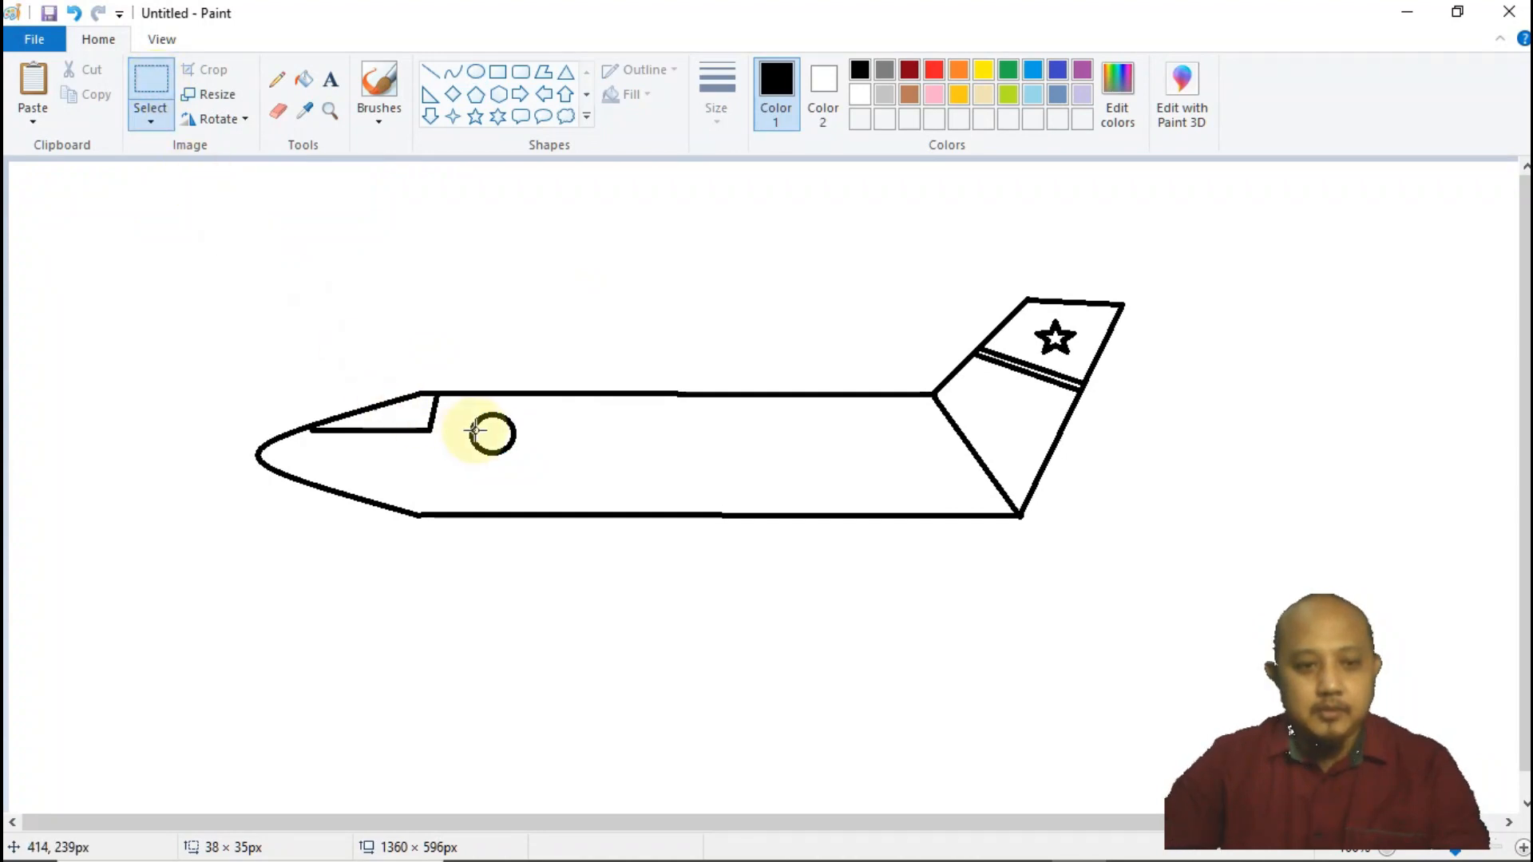
pyautogui.moveTo(460, 403); pyautogui.dragTo(536, 473)
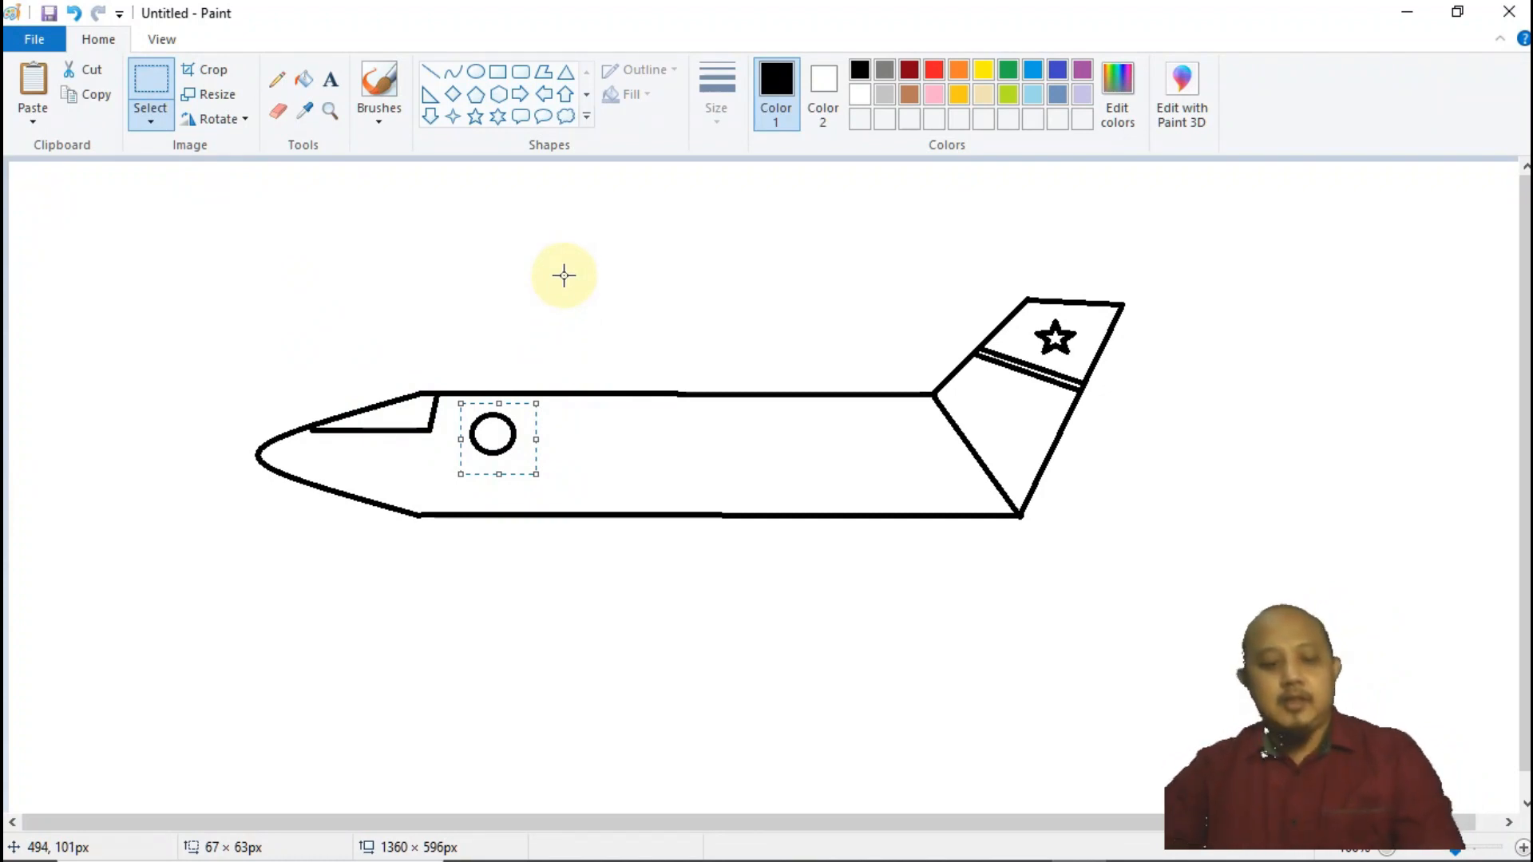
pyautogui.click(92, 95)
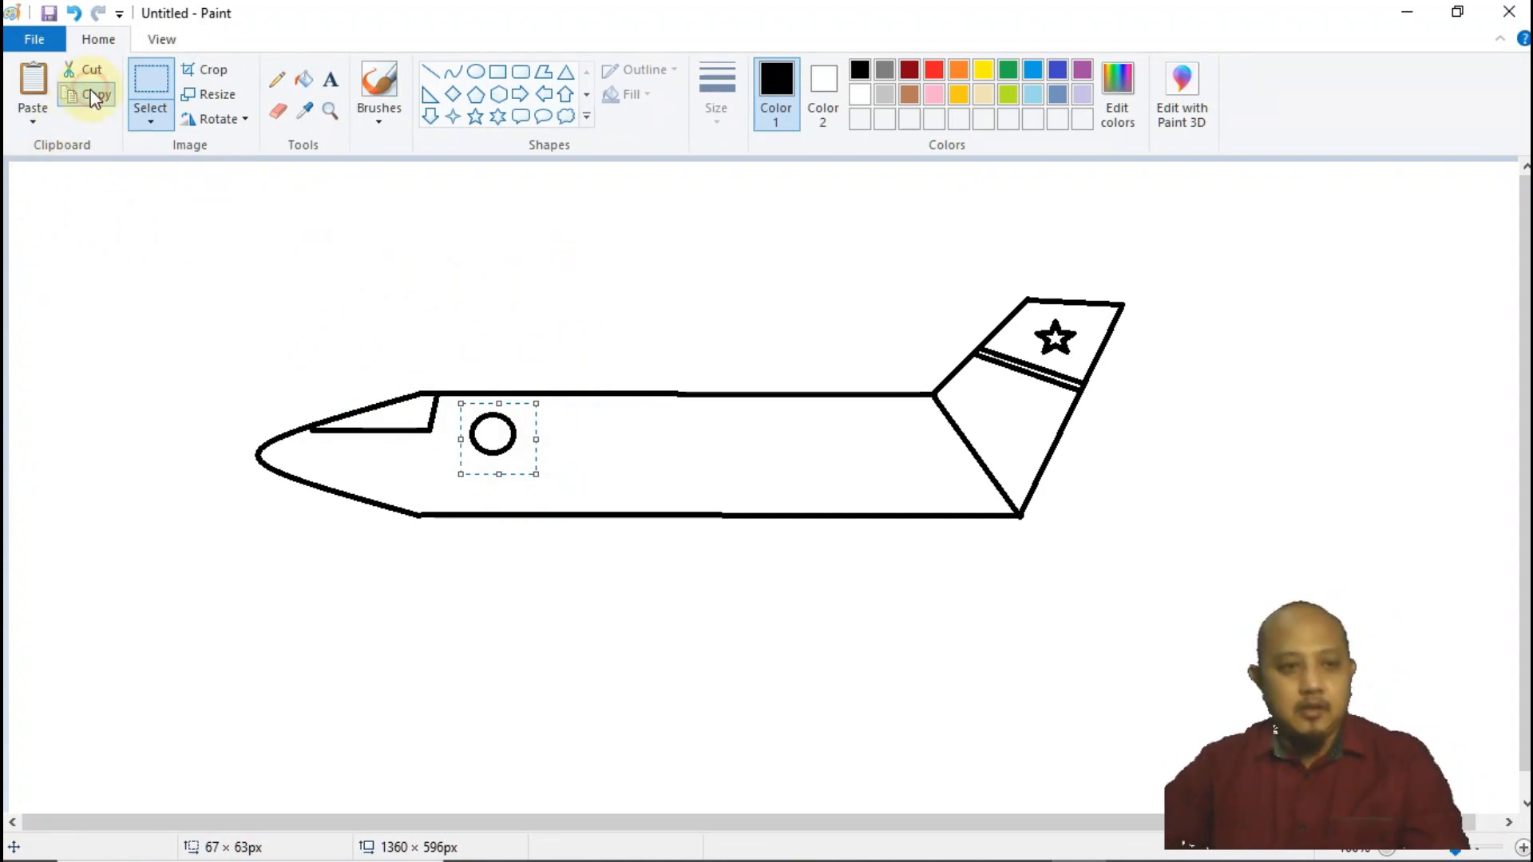
pyautogui.click(33, 81)
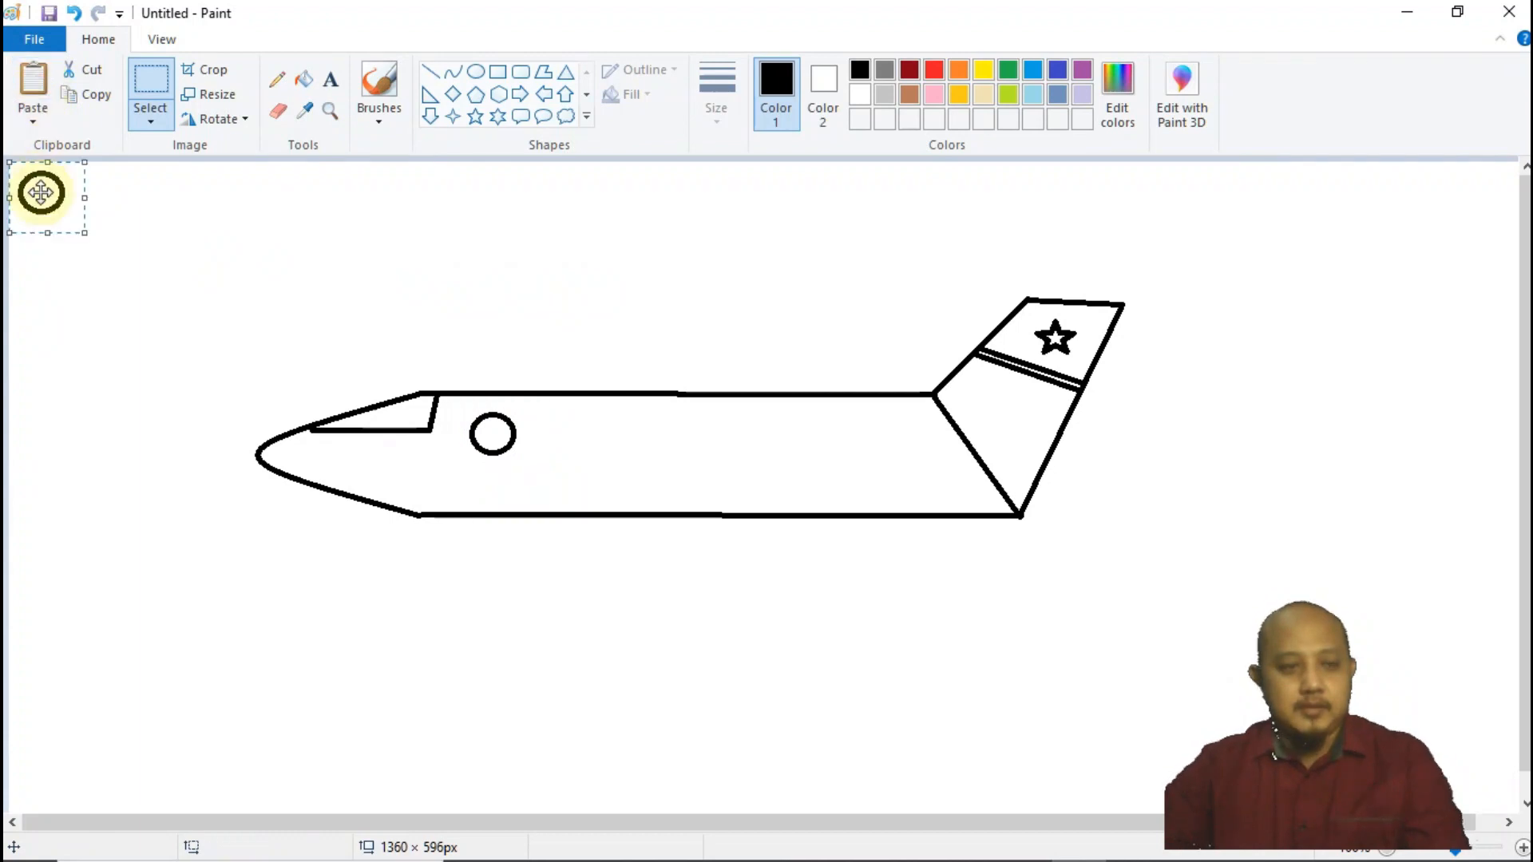
pyautogui.moveTo(38, 201); pyautogui.dragTo(573, 446)
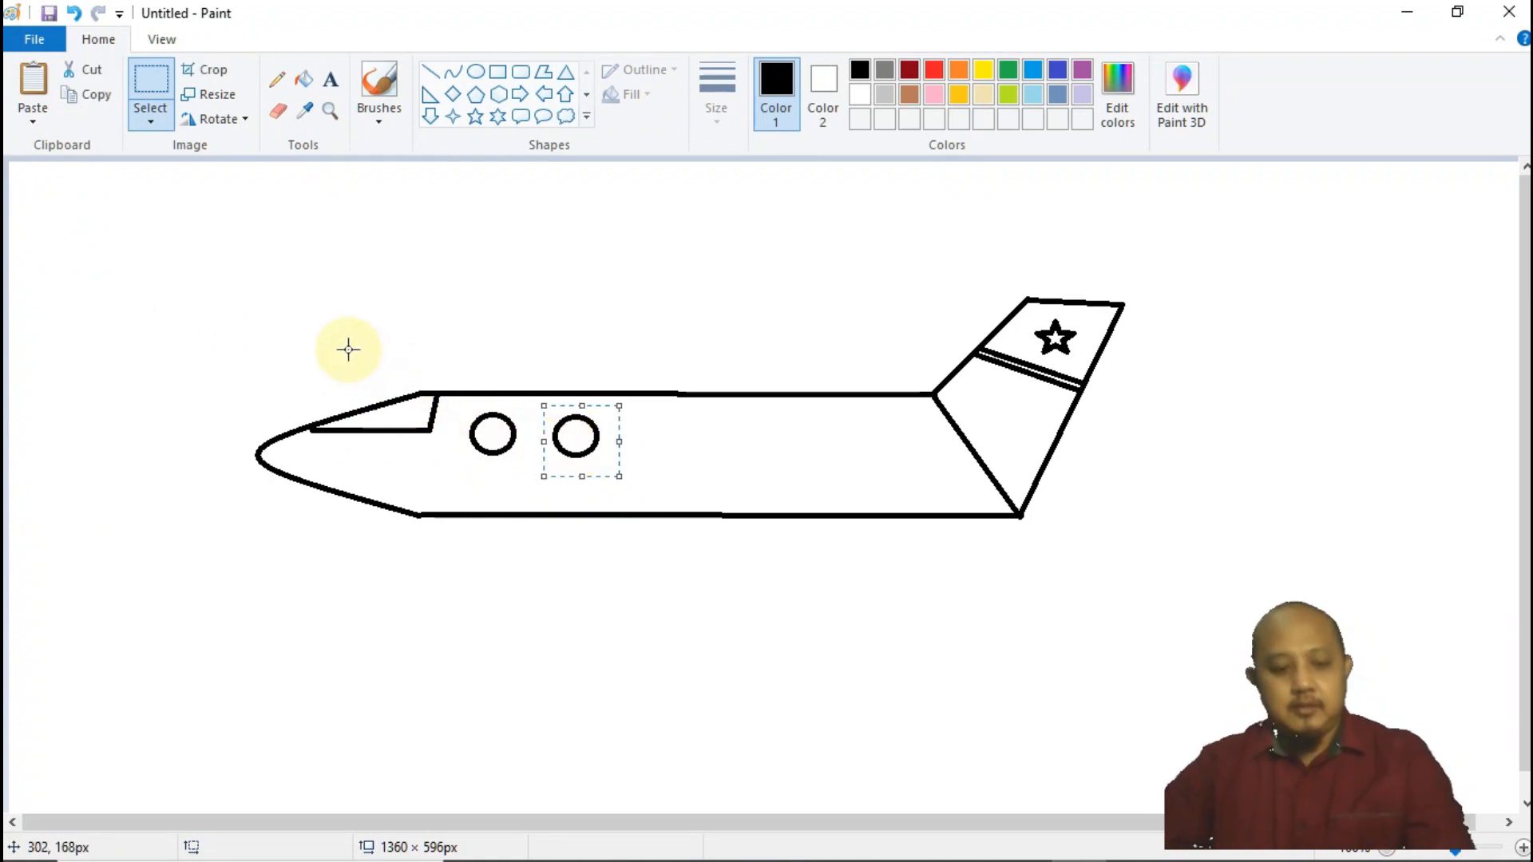
# Paste another copy of the round window and place it level with the others as the third window.
pyautogui.hotkey('ctrl', 'v')
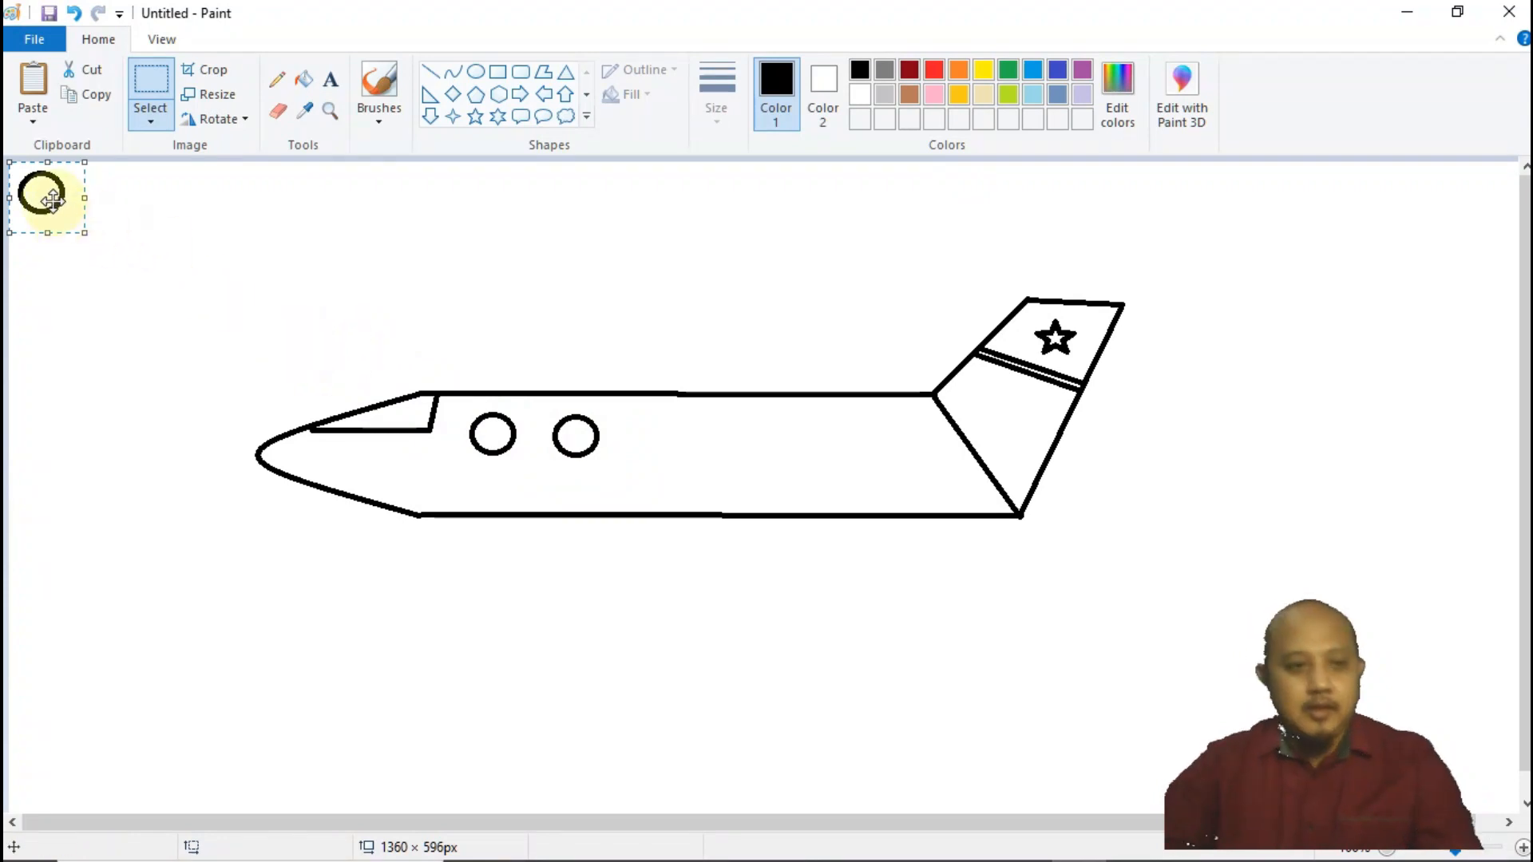
pyautogui.click(151, 120)
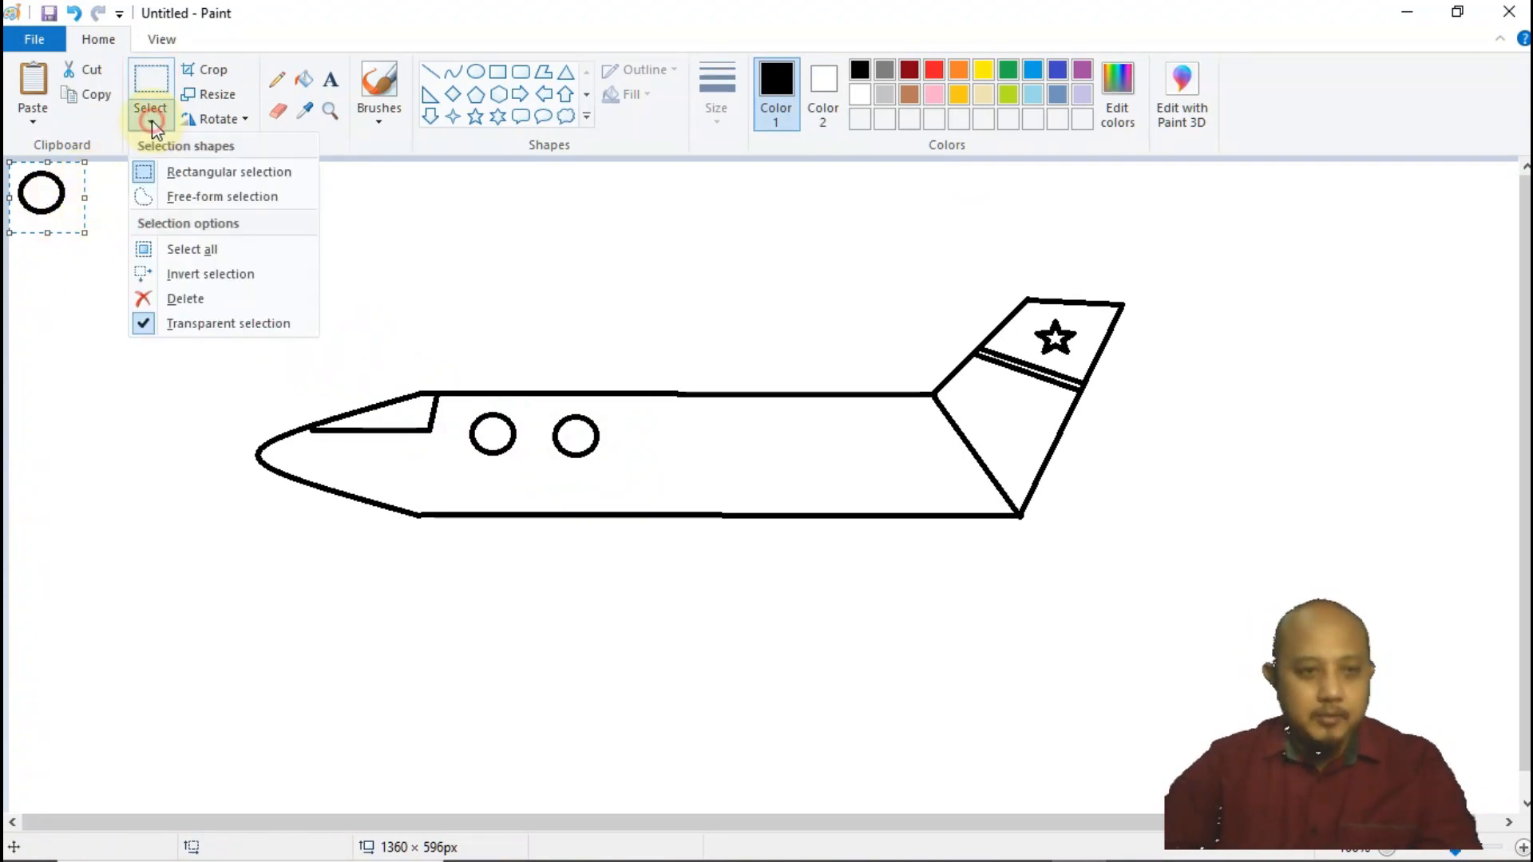
pyautogui.click(41, 192)
pyautogui.moveTo(41, 192); pyautogui.dragTo(666, 439)
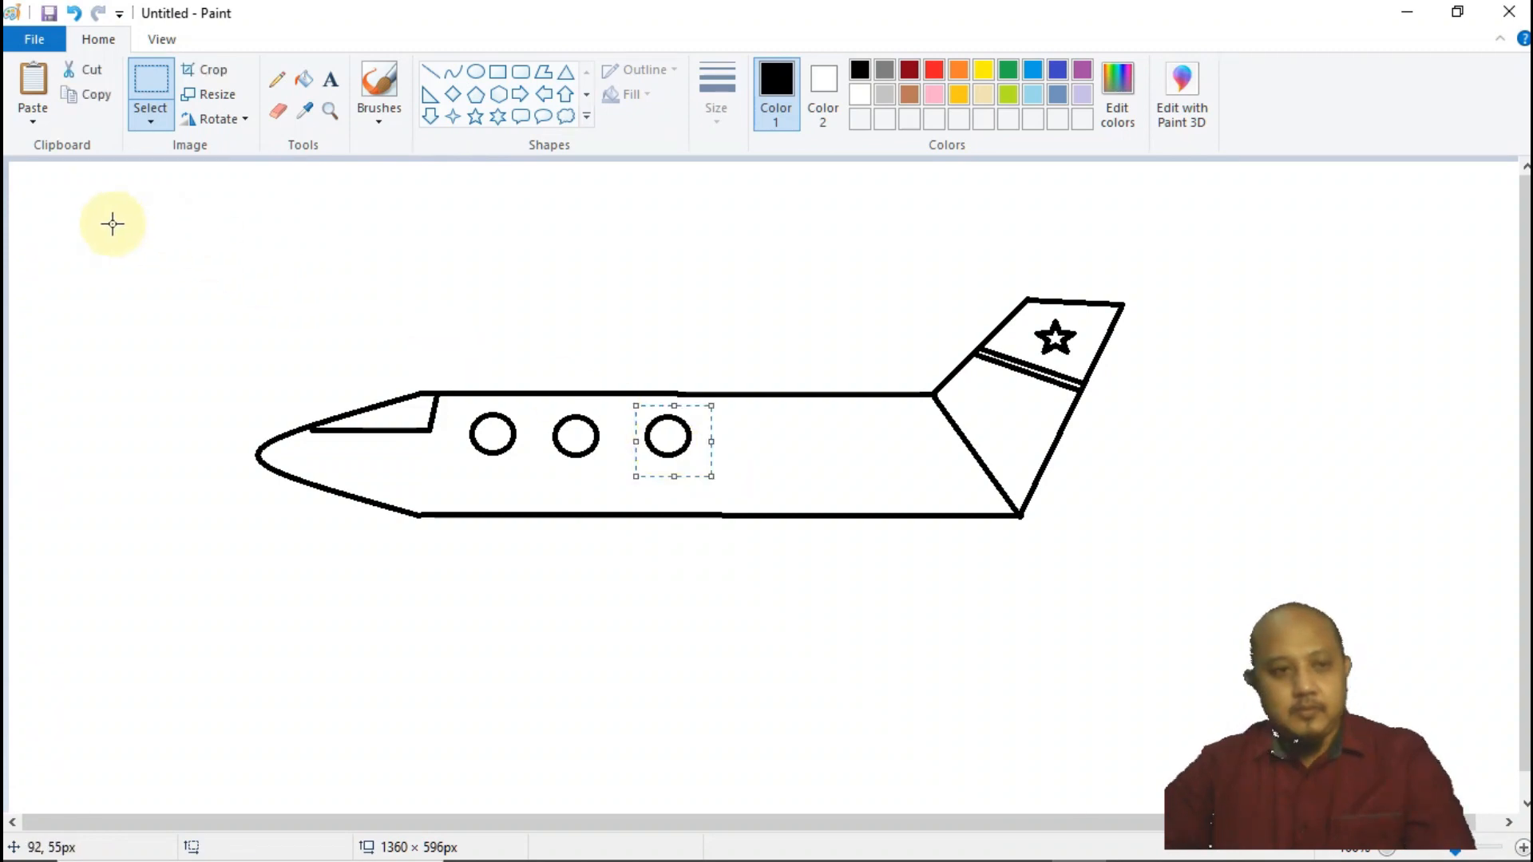
# Paste two more copies of the round window and place them level with the others as the fourth and fifth windows.
pyautogui.click(45, 84)
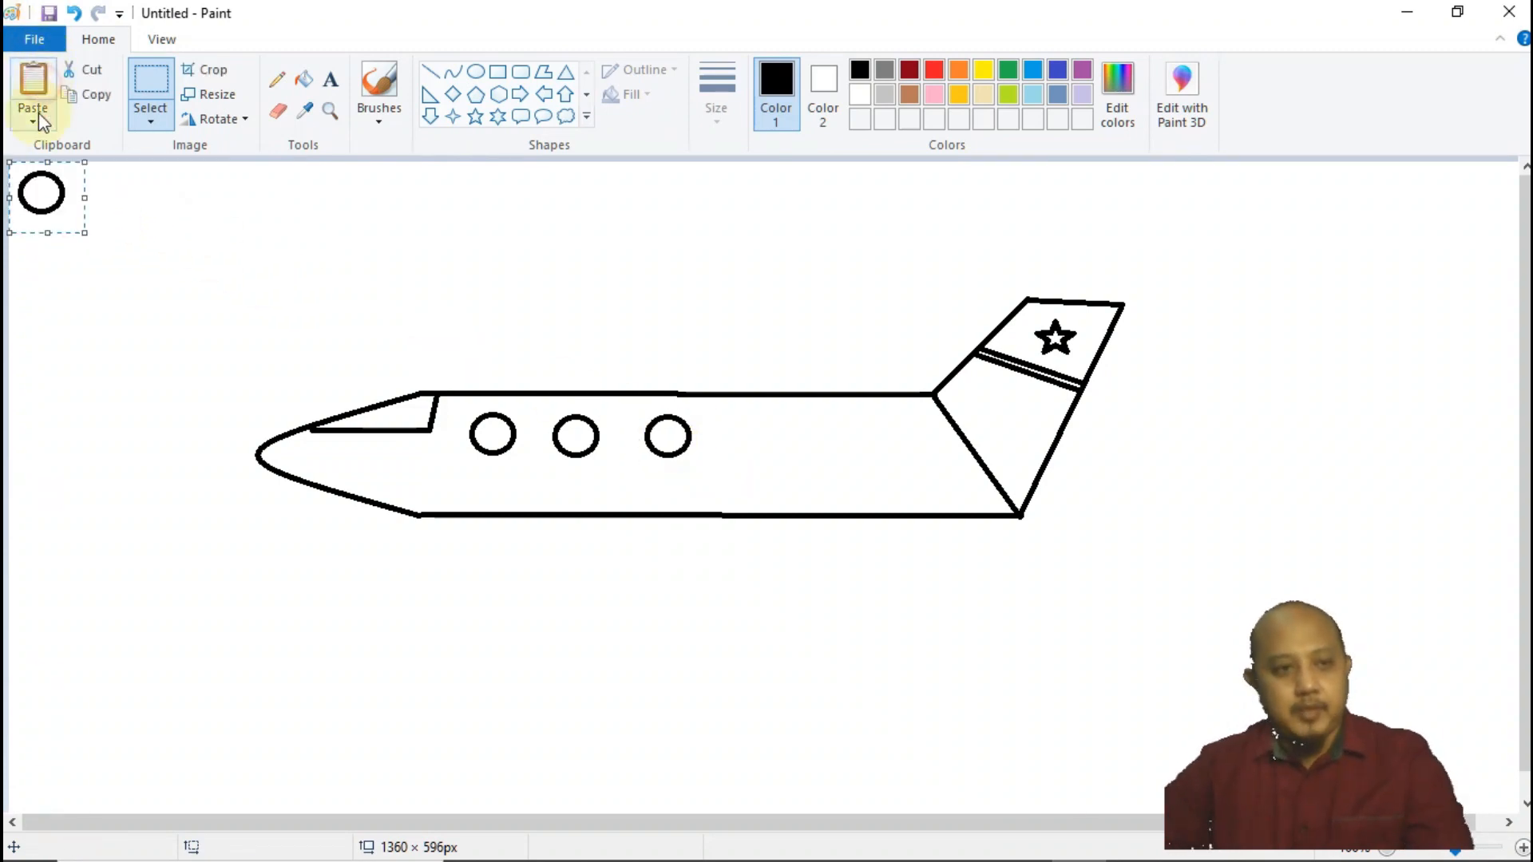
pyautogui.moveTo(40, 189); pyautogui.dragTo(766, 441)
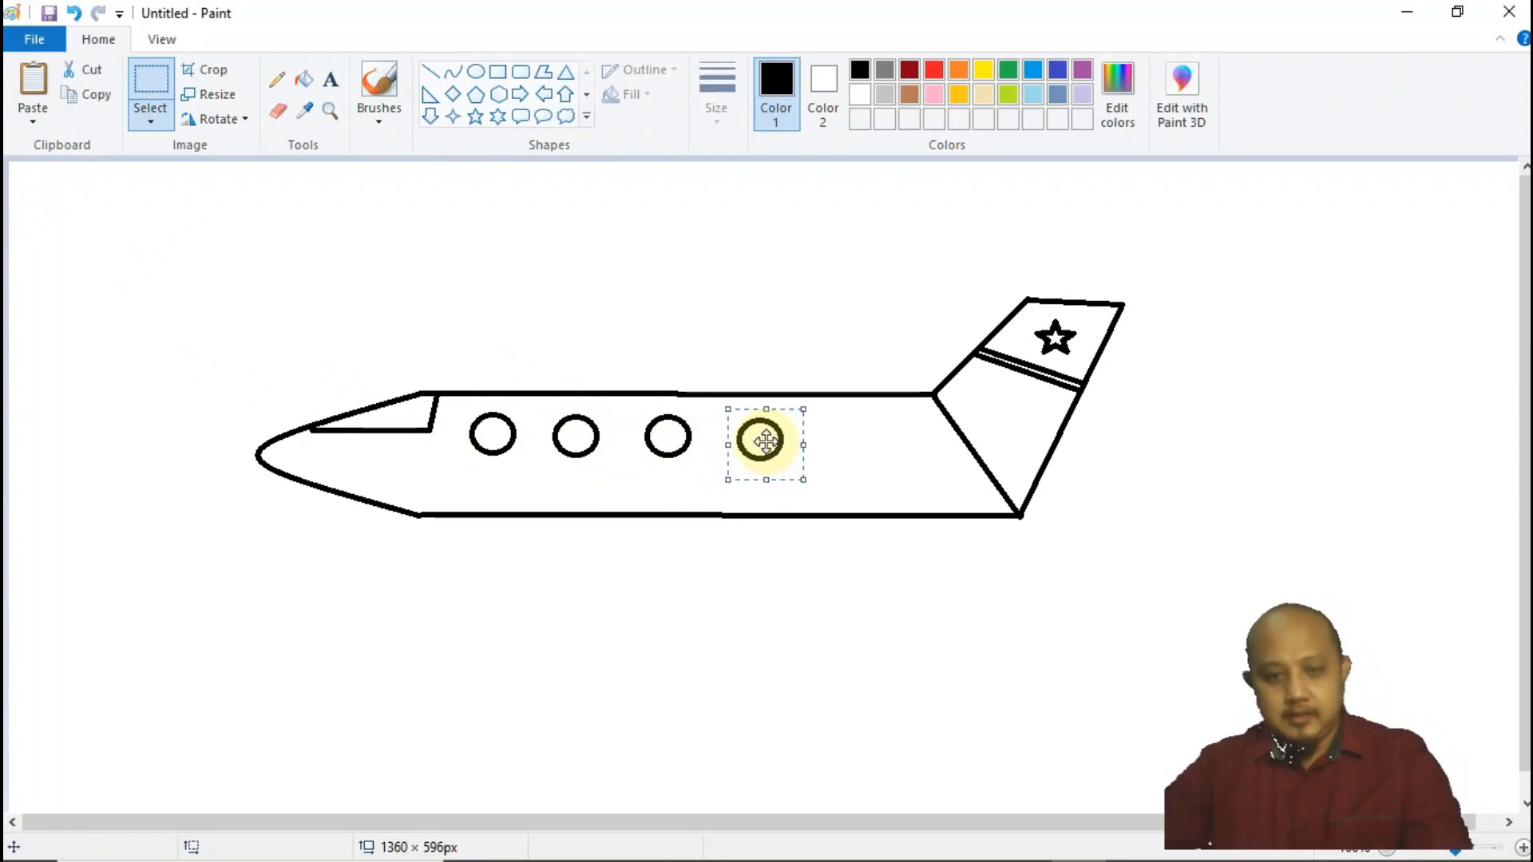
pyautogui.click(28, 91)
pyautogui.moveTo(43, 195); pyautogui.dragTo(862, 440)
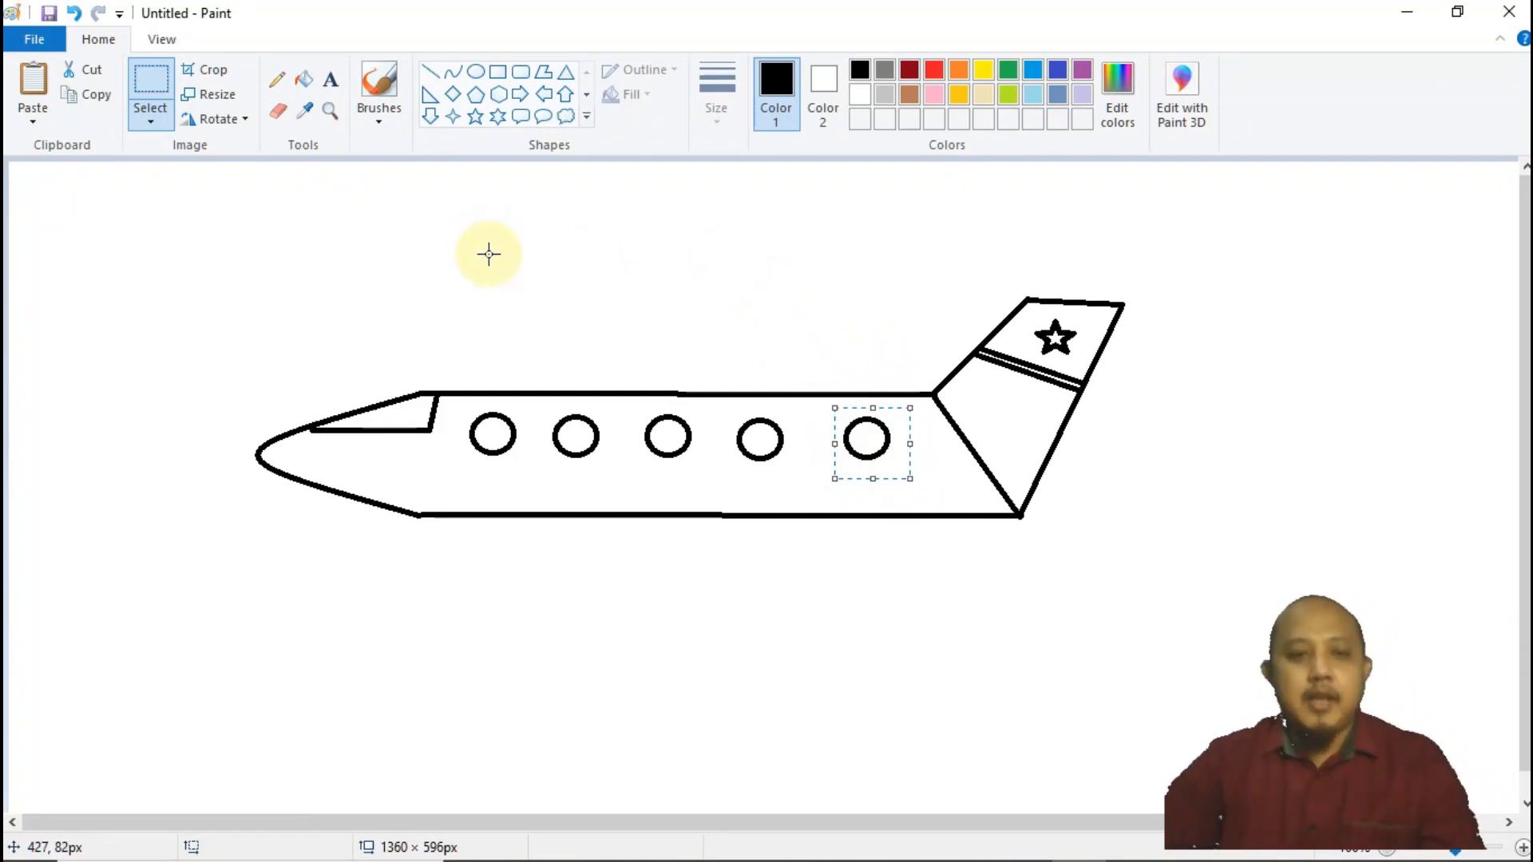
# Draw the wing with the Curve tool from a base about 150 px wide below the windows, bent downward and rearward to a rounded tip.
pyautogui.click(452, 73)
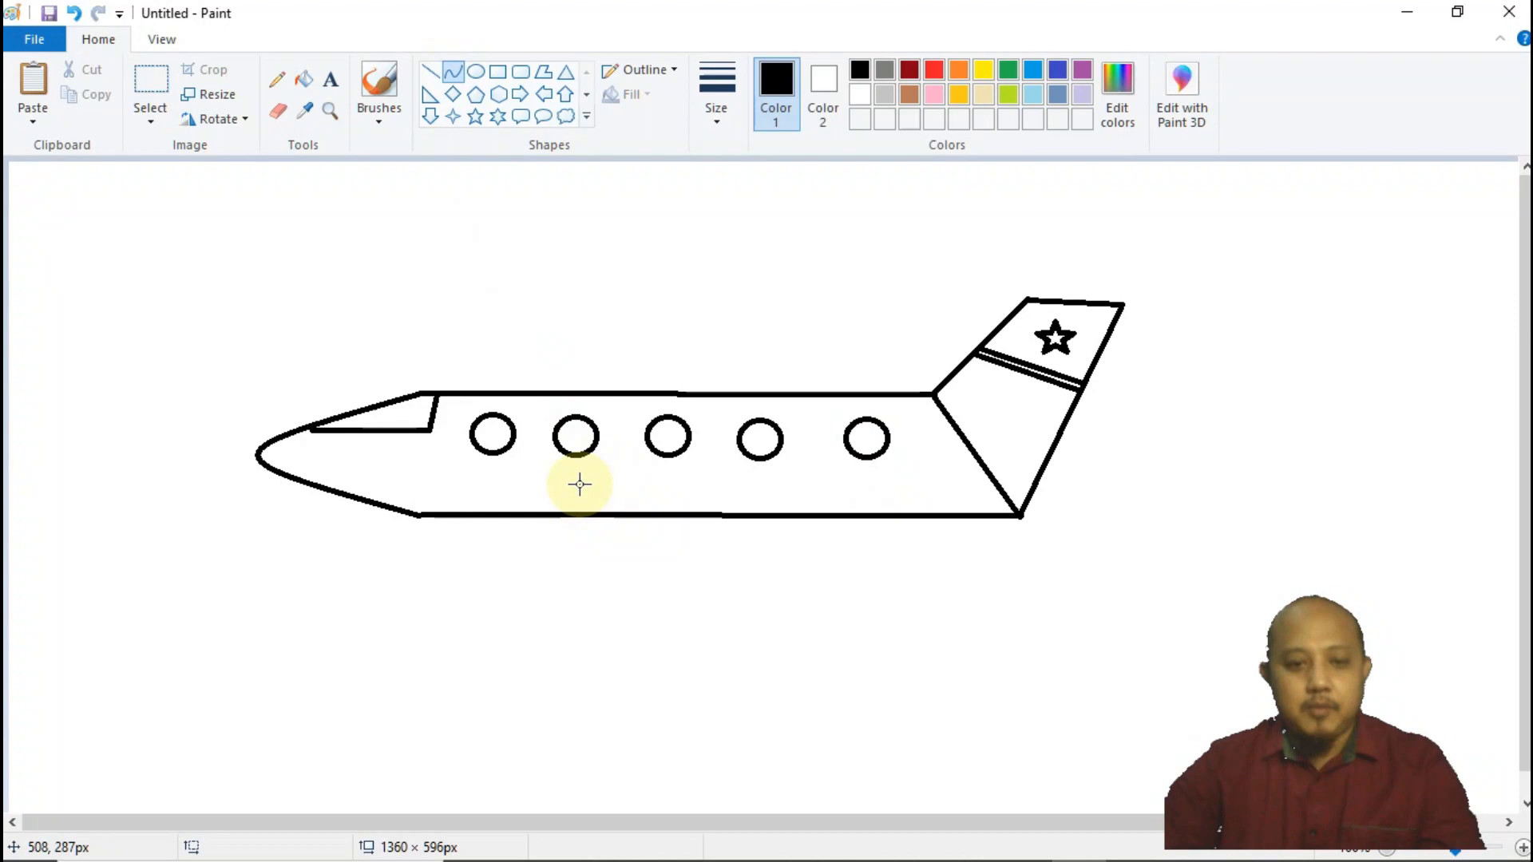
pyautogui.moveTo(612, 480); pyautogui.dragTo(781, 479)
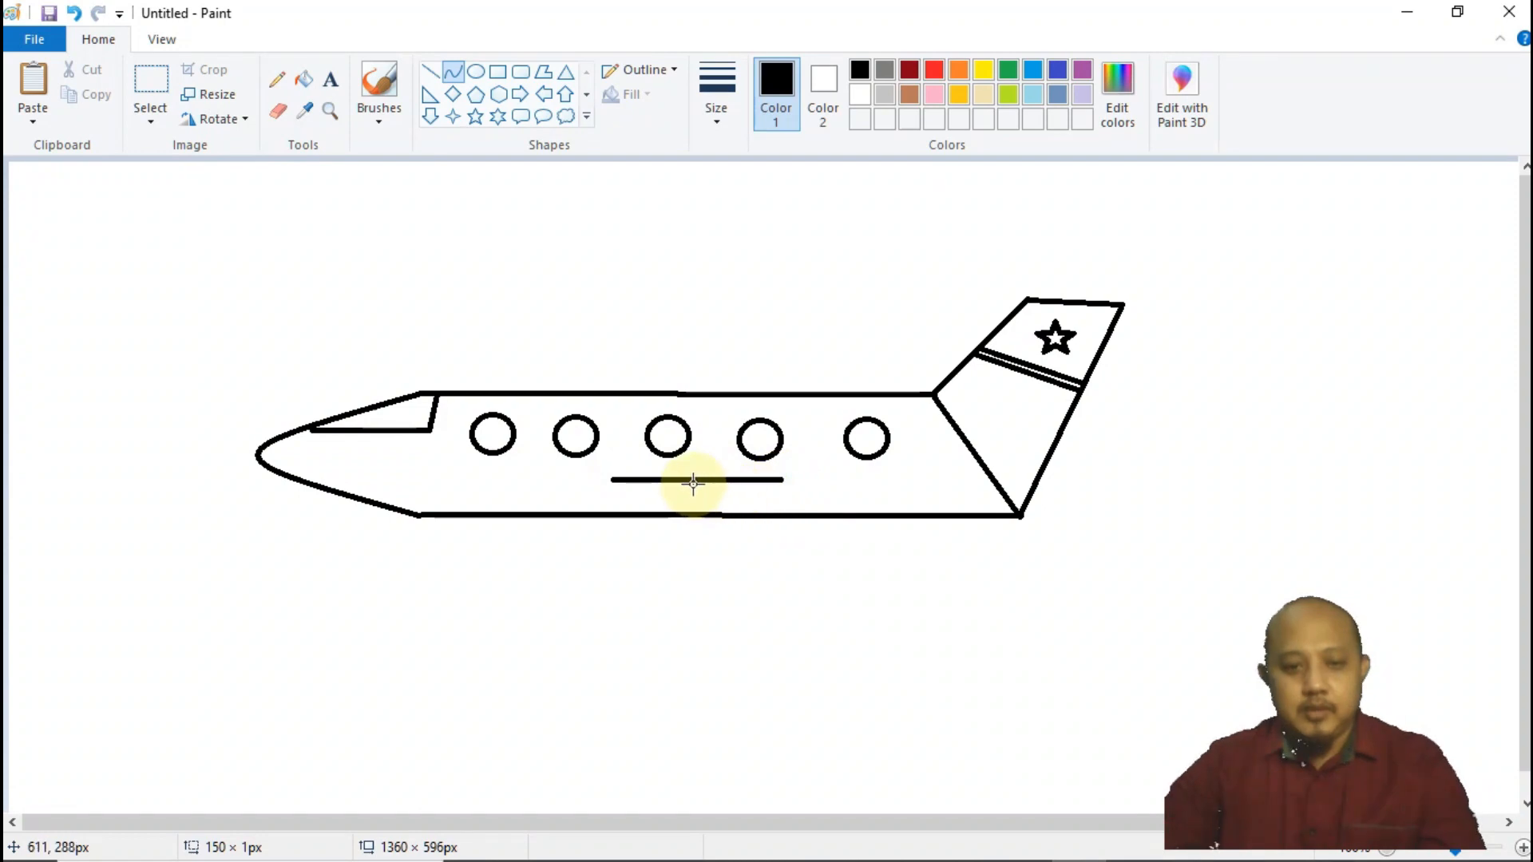
pyautogui.moveTo(690, 479); pyautogui.dragTo(948, 732)
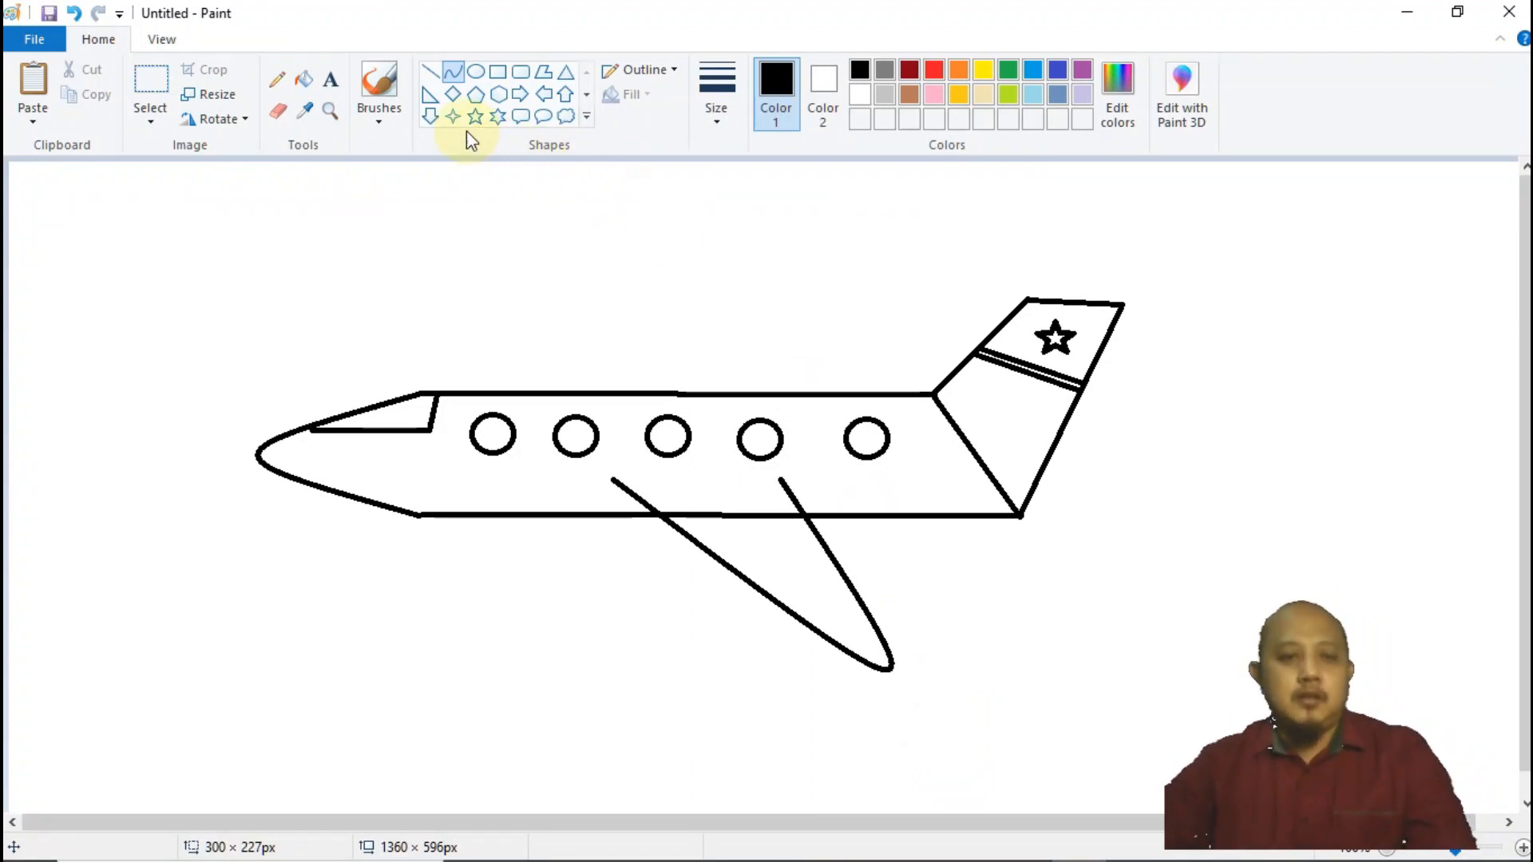
# Close the wing root with a straight line about 150 px long and erase the fuselage's bottom line inside the wing.
pyautogui.click(432, 75)
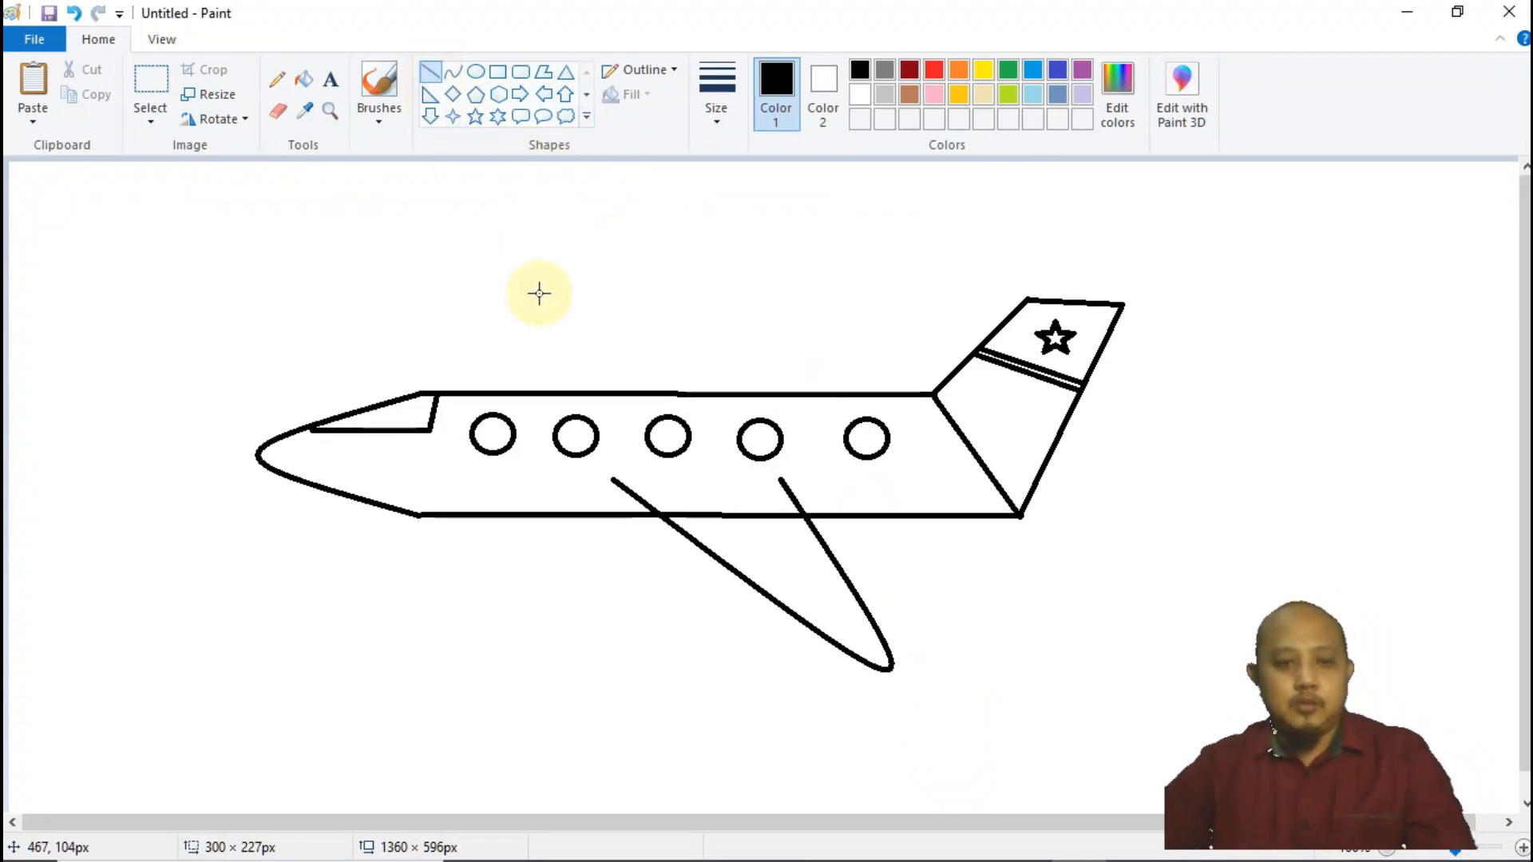
pyautogui.moveTo(614, 479); pyautogui.dragTo(782, 480)
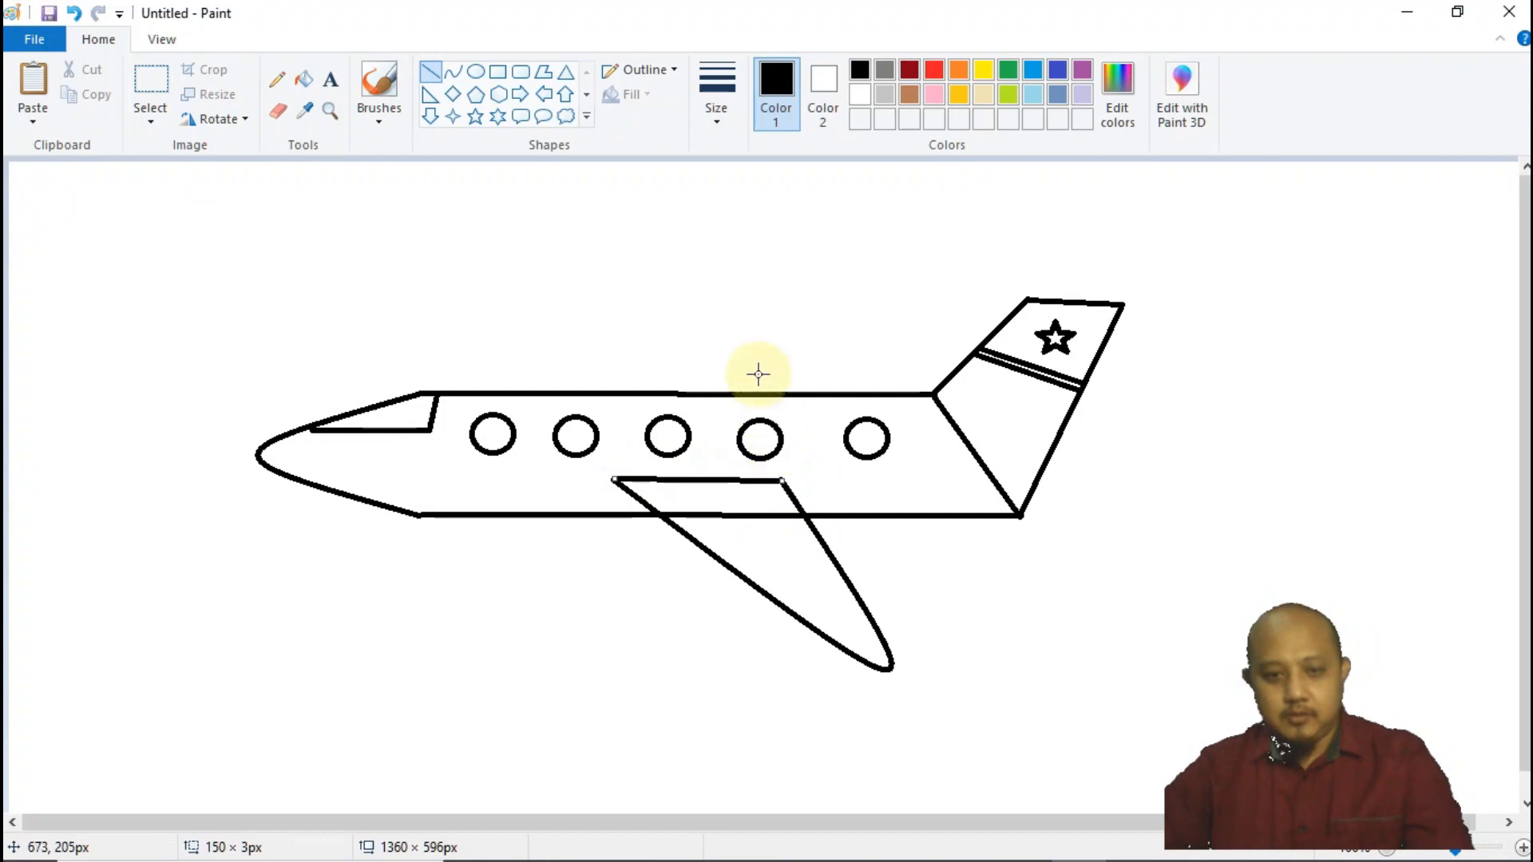
pyautogui.click(284, 114)
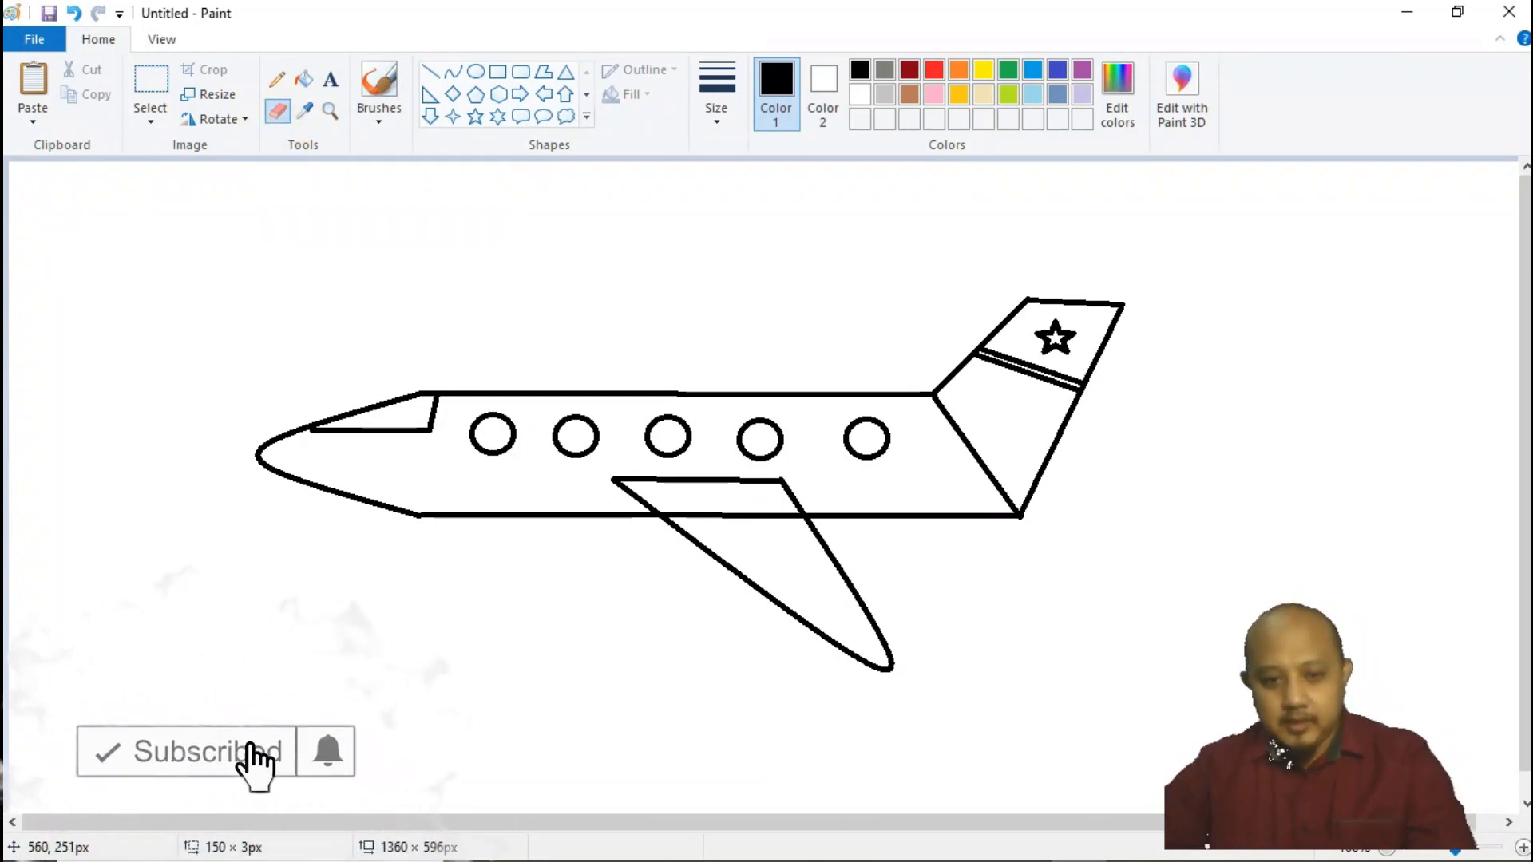
pyautogui.moveTo(667, 512); pyautogui.dragTo(749, 515)
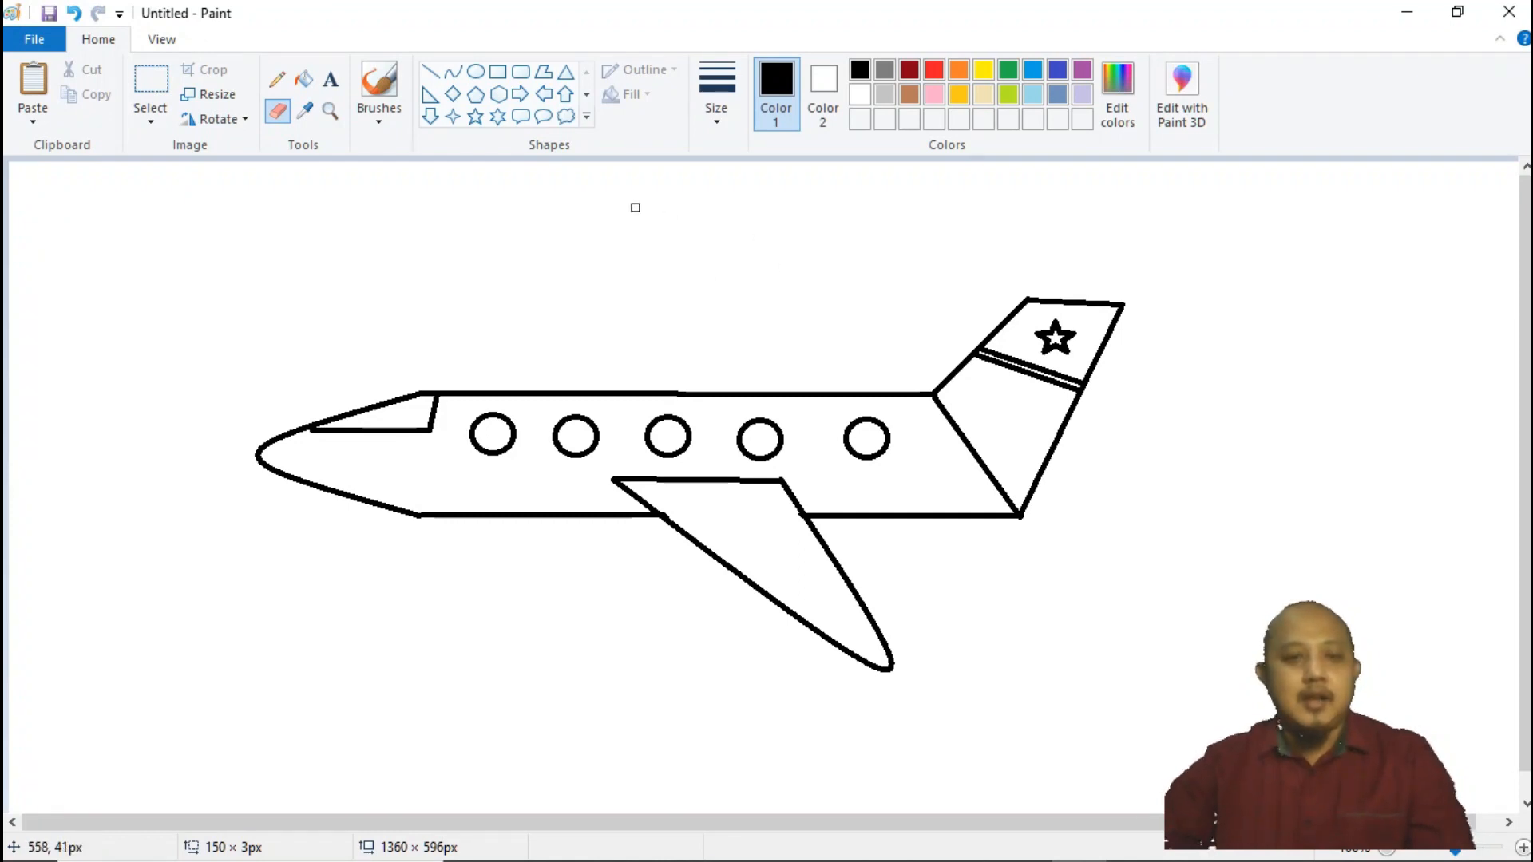
# Draw a cloud callout about 329 × 114 px above the airplane's nose and erase its small tail bubbles.
pyautogui.click(564, 116)
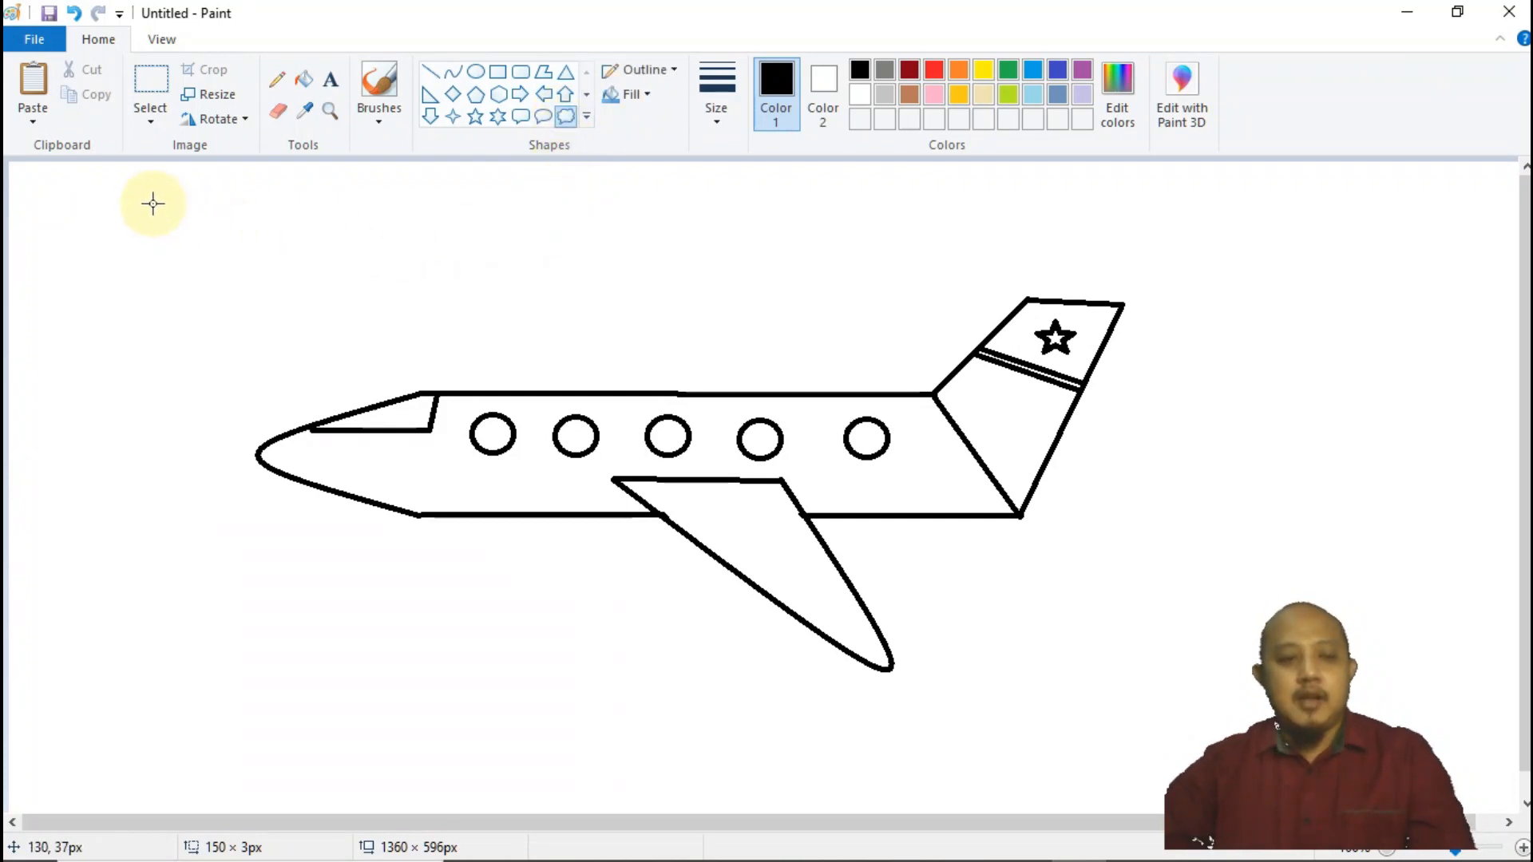
pyautogui.moveTo(143, 200); pyautogui.dragTo(503, 326)
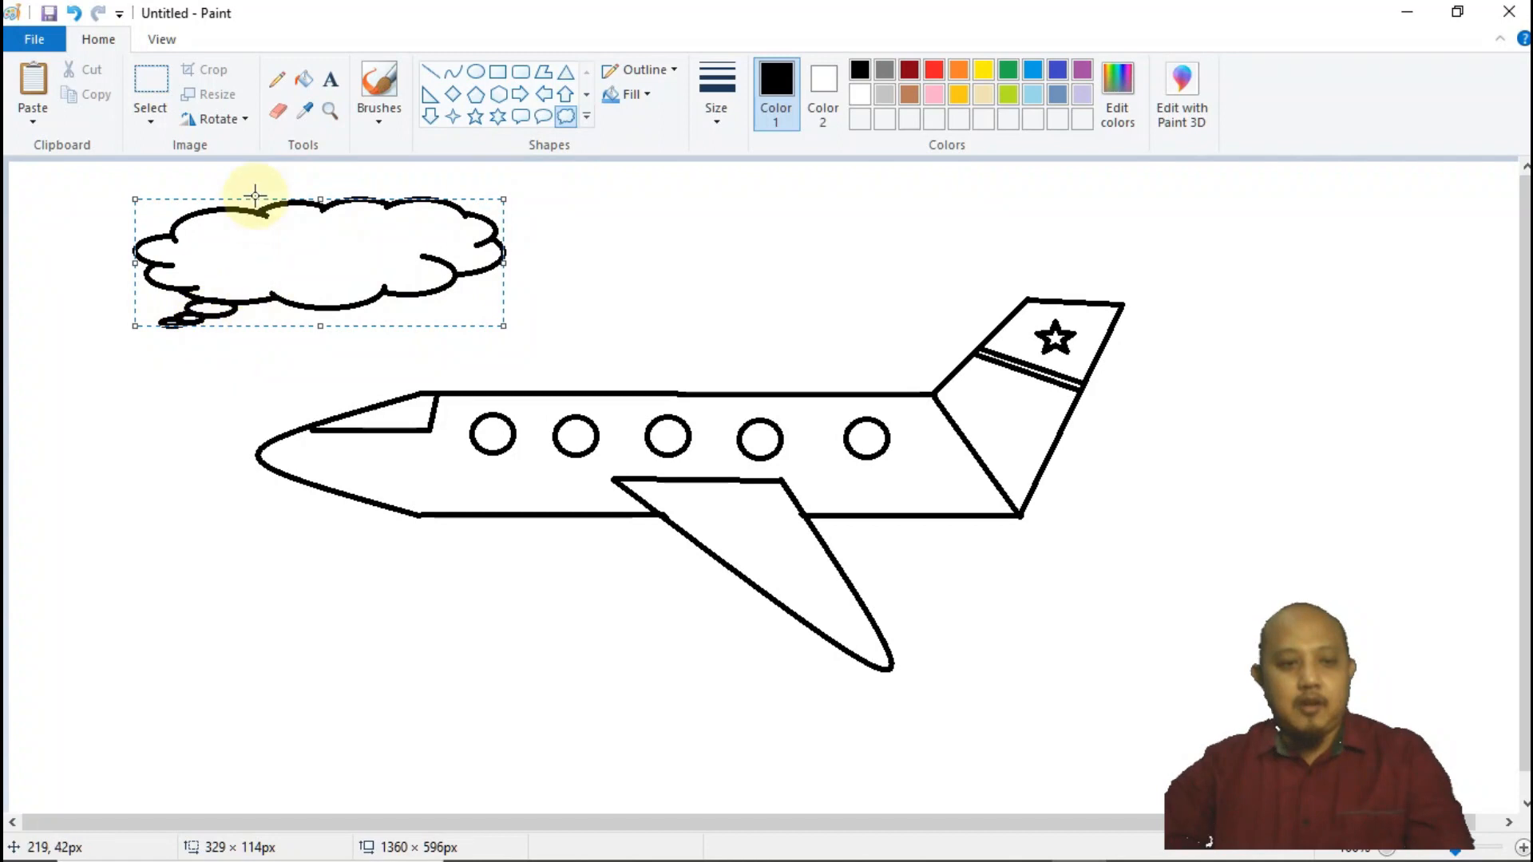
pyautogui.click(275, 119)
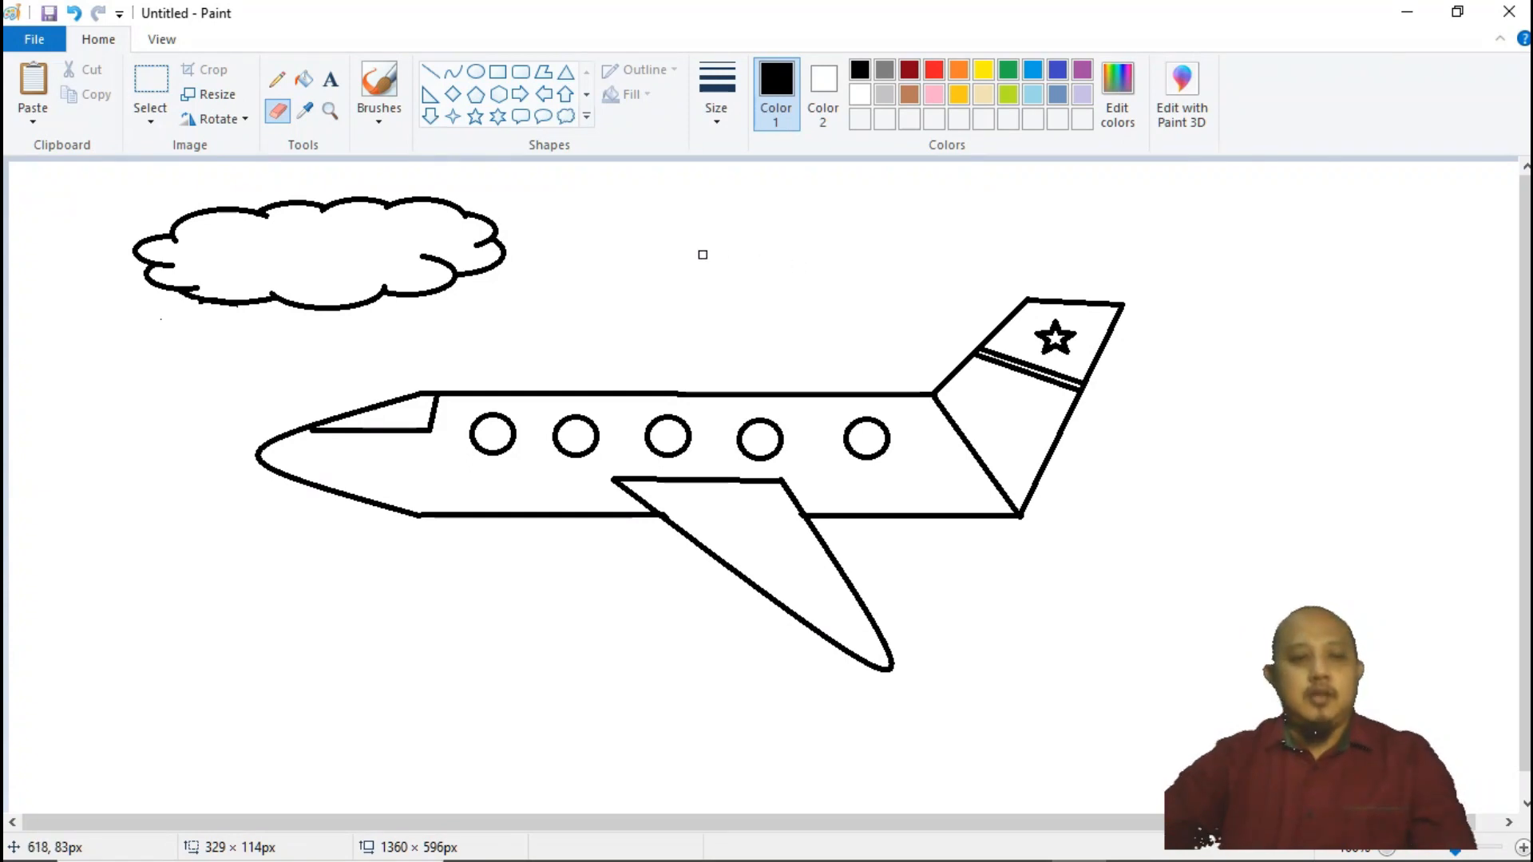
# Copy the cloud and place the pasted copy above and behind the tail fin, level with the original.
pyautogui.click(159, 90)
pyautogui.moveTo(96, 168); pyautogui.dragTo(542, 334)
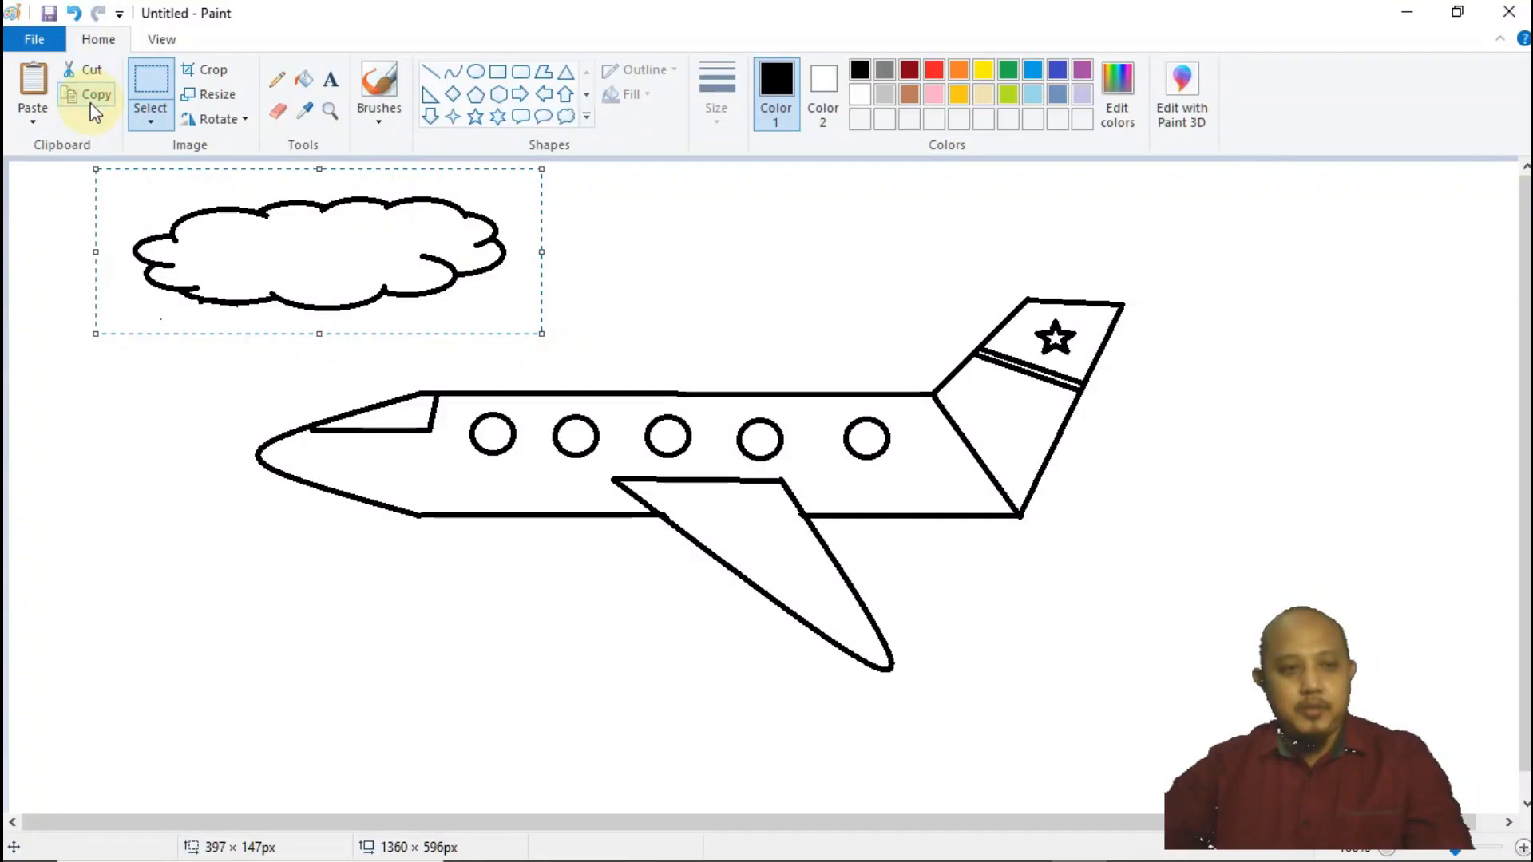
pyautogui.click(24, 104)
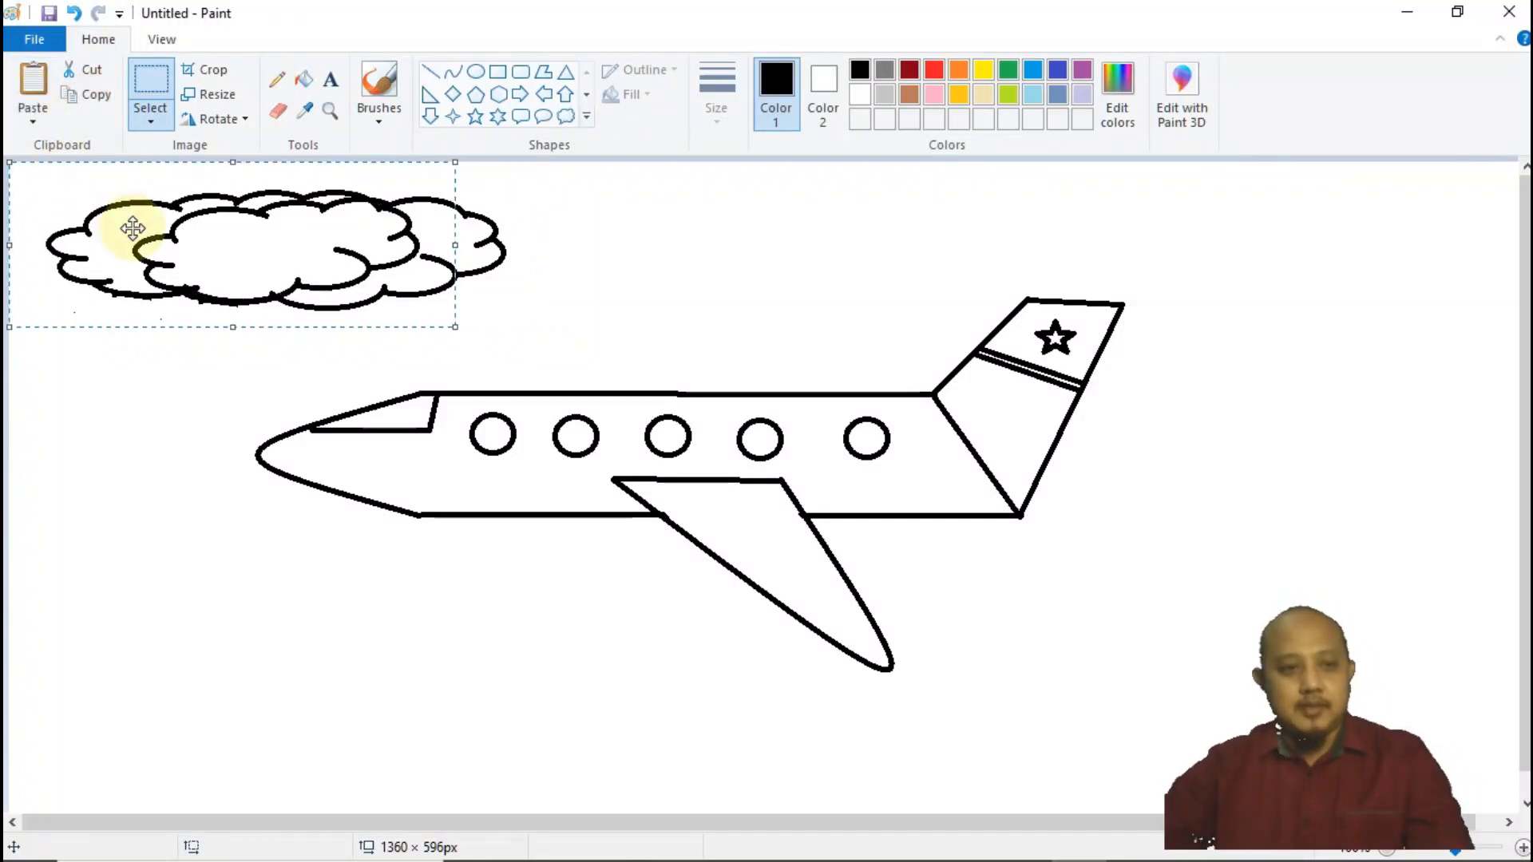
pyautogui.moveTo(130, 230); pyautogui.dragTo(1178, 234)
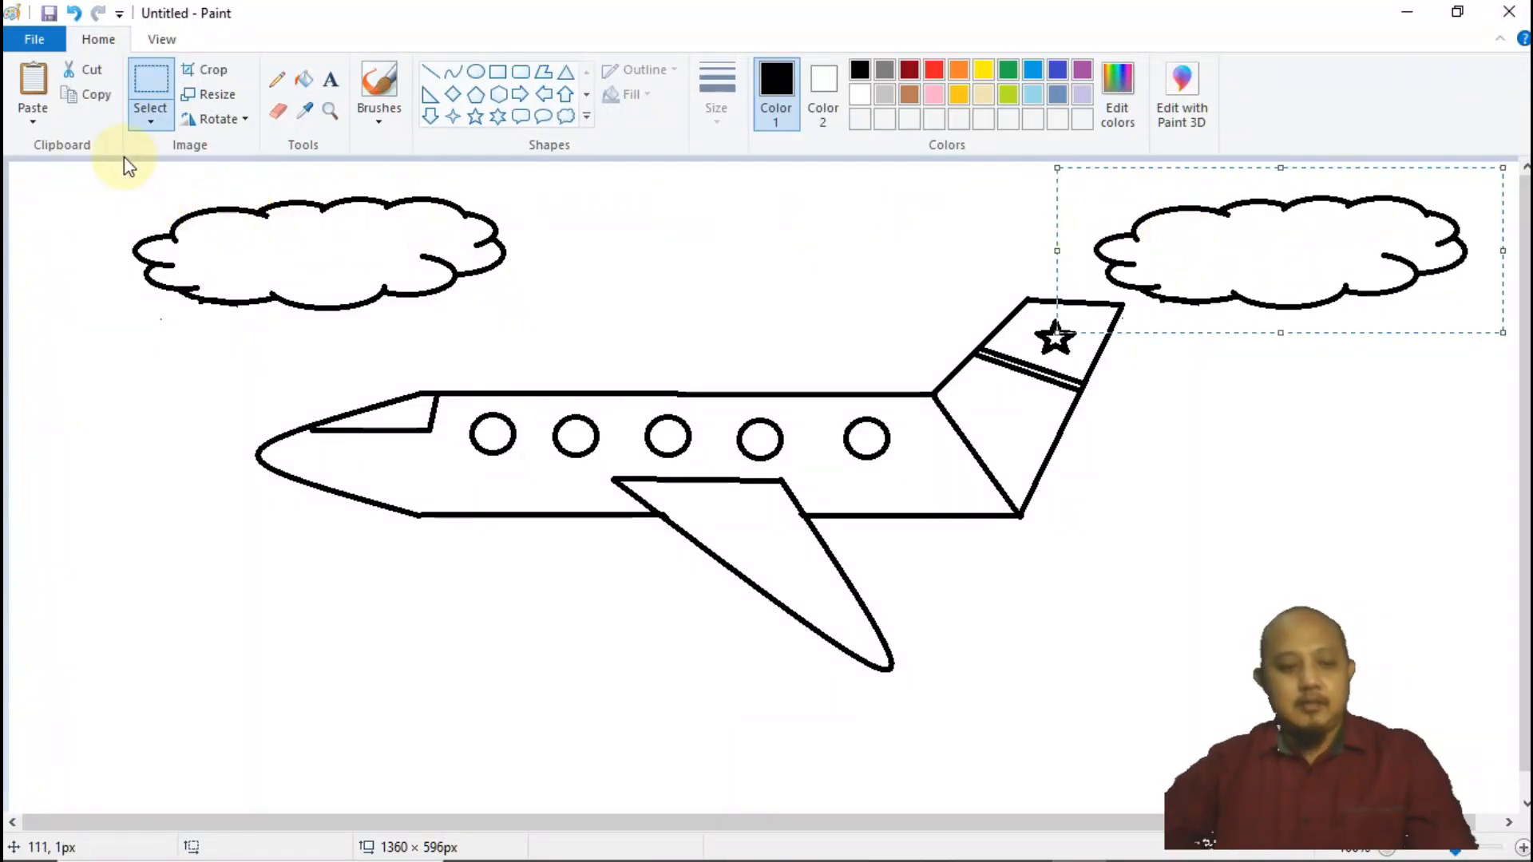
# Paste two more clouds, placing one below the airplane's nose and the other behind the lower part of the tail.
pyautogui.click(32, 80)
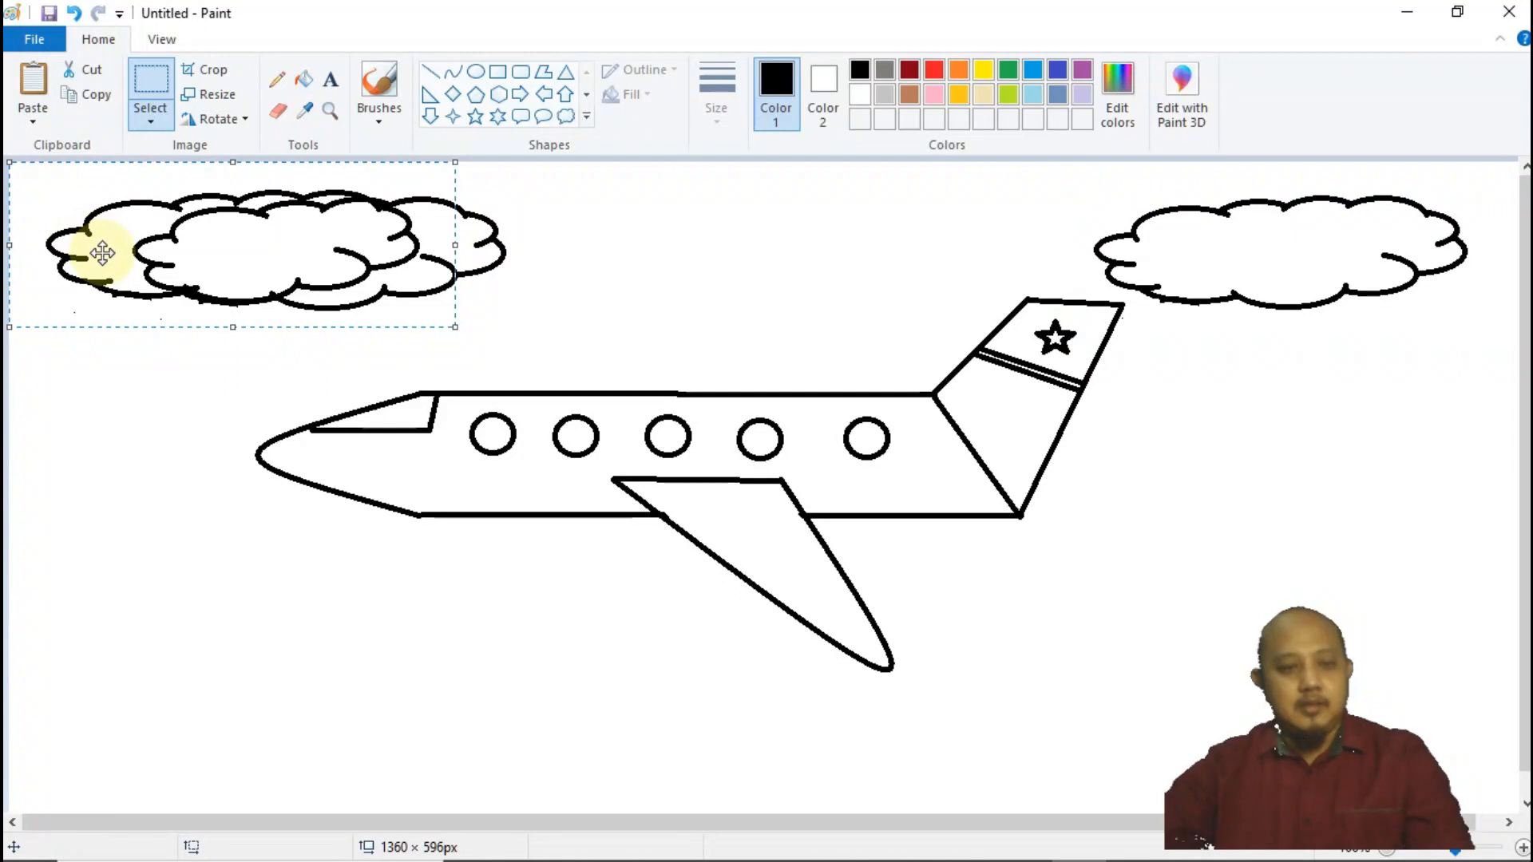
pyautogui.moveTo(102, 253); pyautogui.dragTo(190, 677)
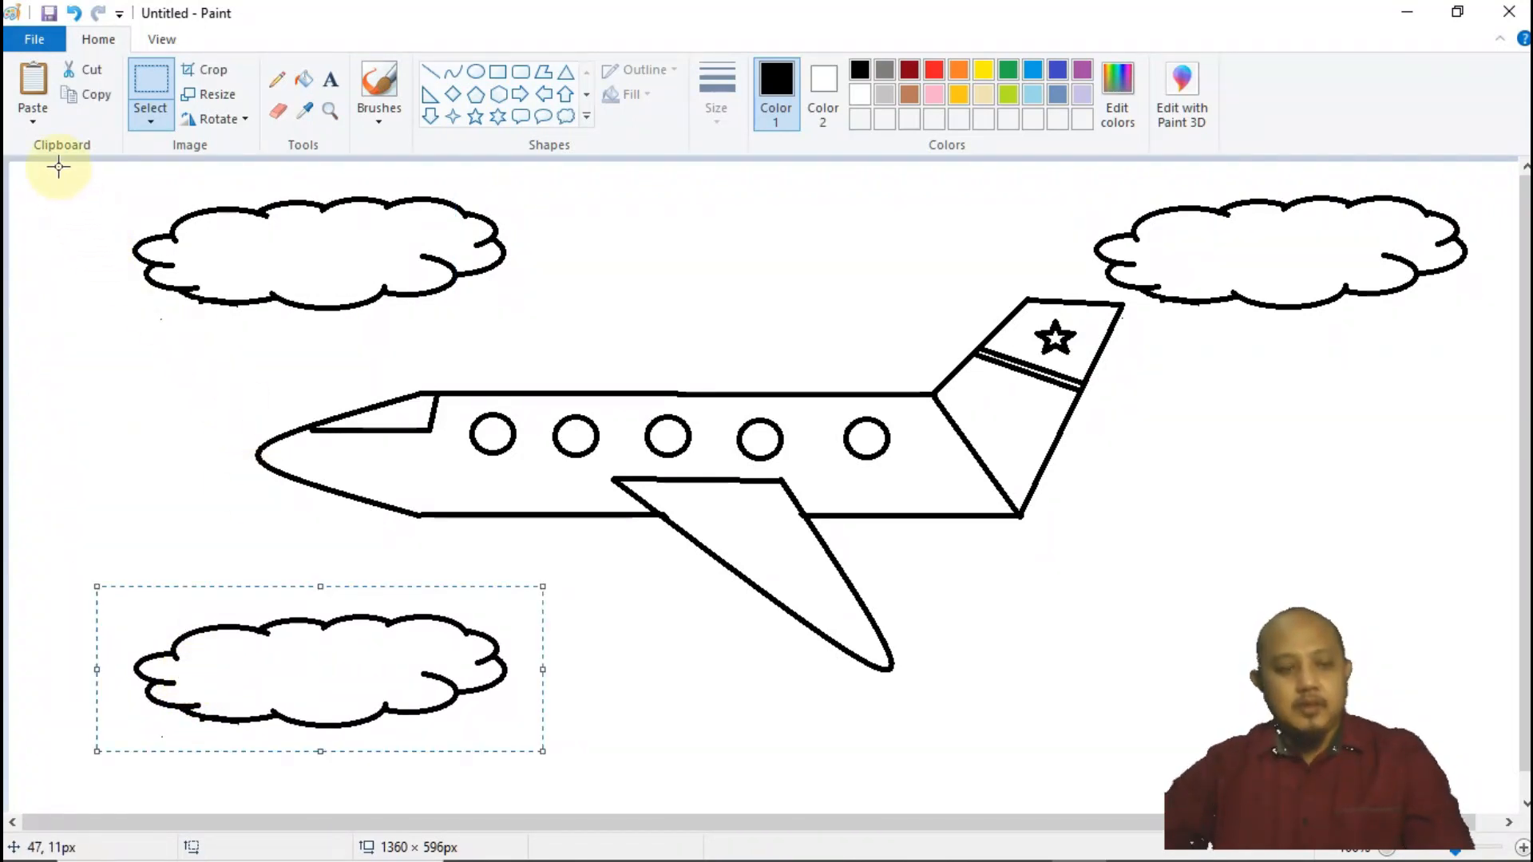
pyautogui.click(36, 92)
pyautogui.moveTo(95, 181); pyautogui.dragTo(1161, 499)
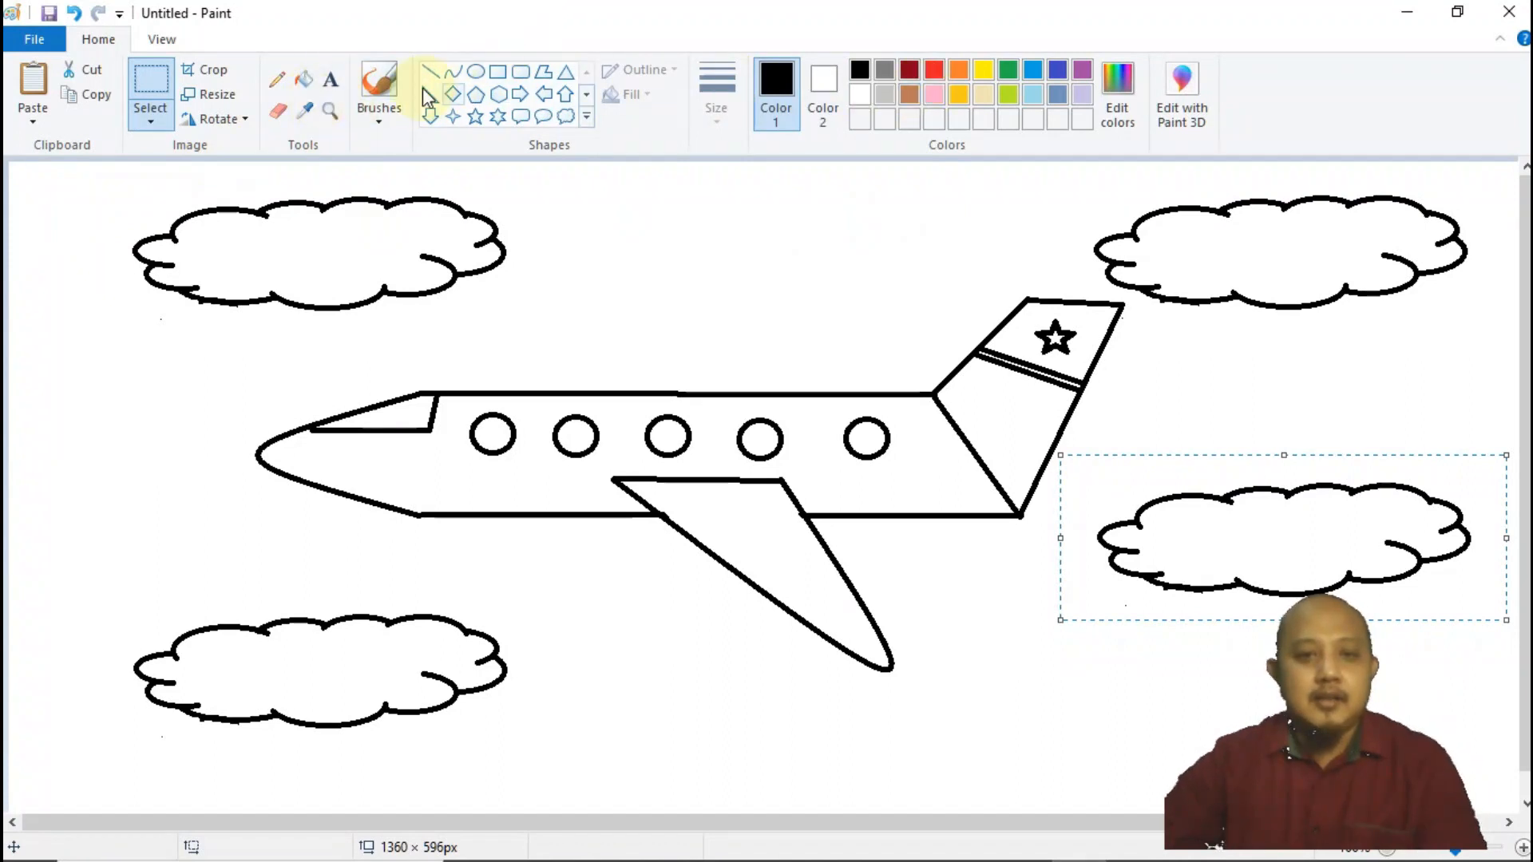
# Fill the airplane's fuselage with red, leaving the windows, wing and tail fin unfilled.
pyautogui.click(304, 79)
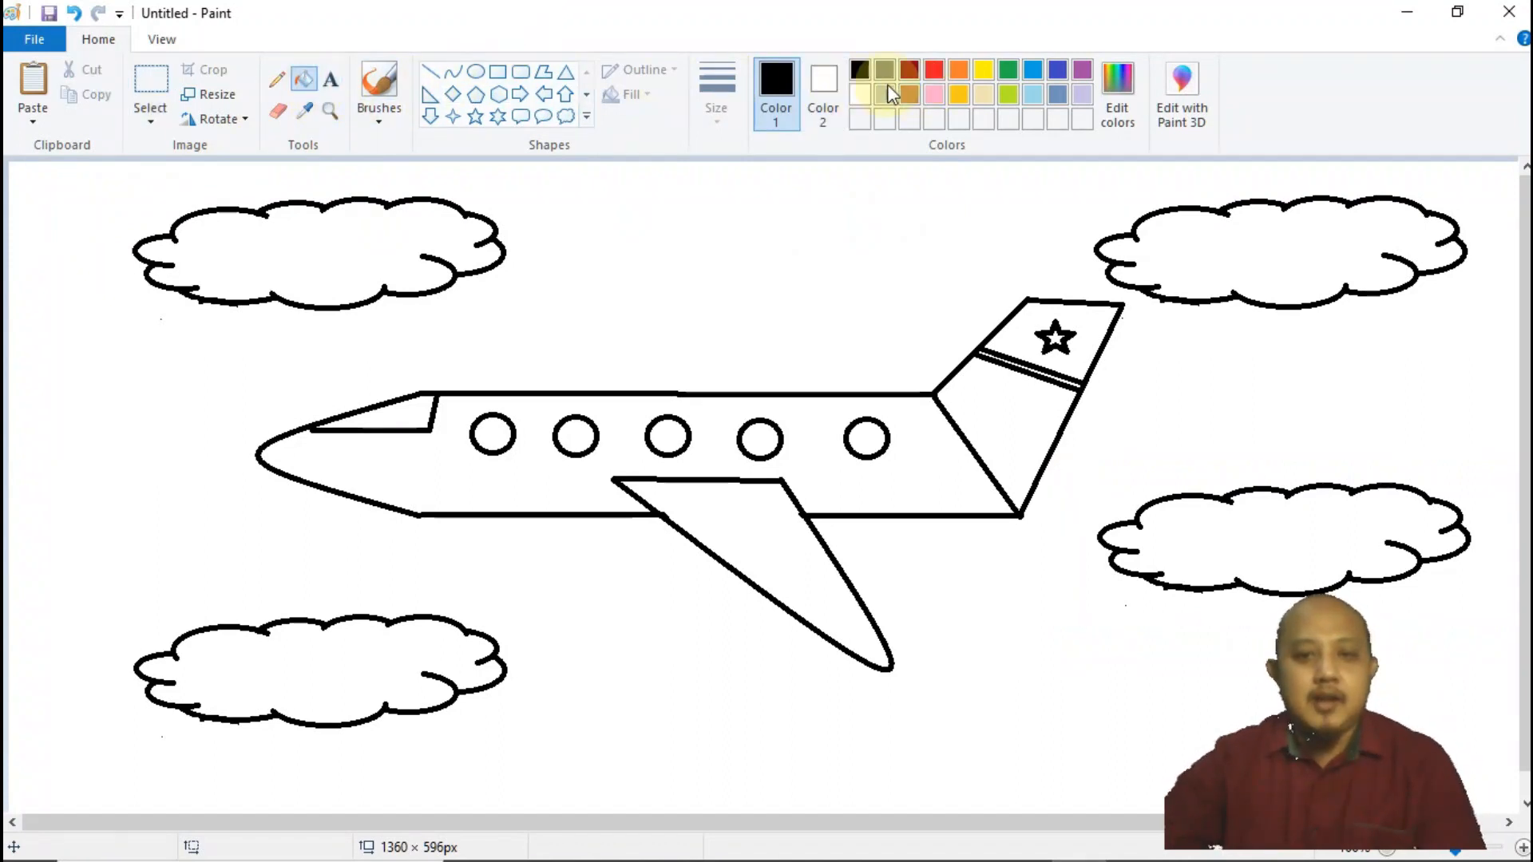
pyautogui.click(935, 75)
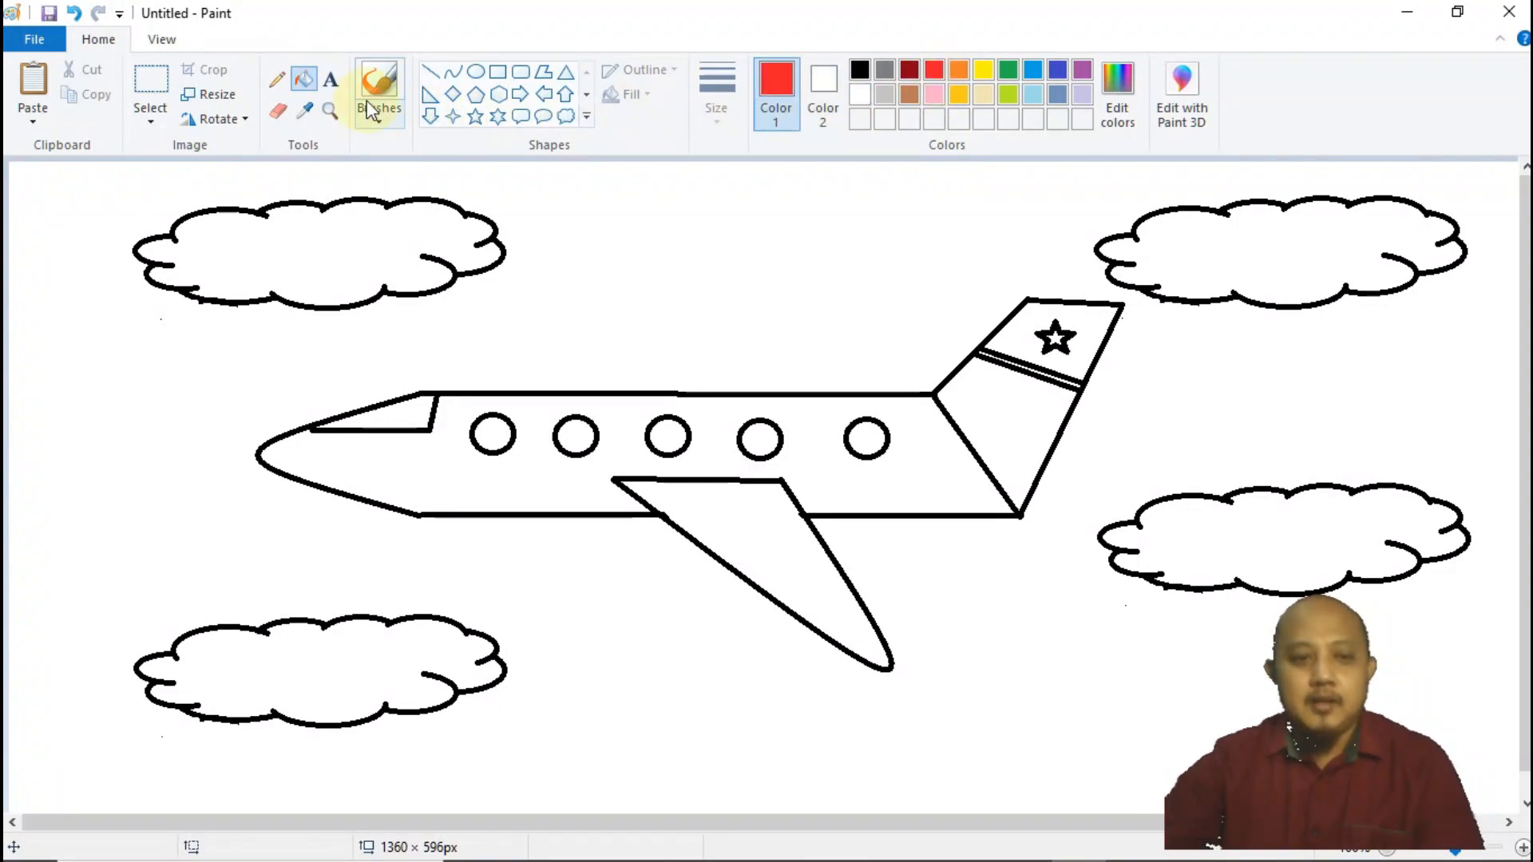
pyautogui.click(306, 83)
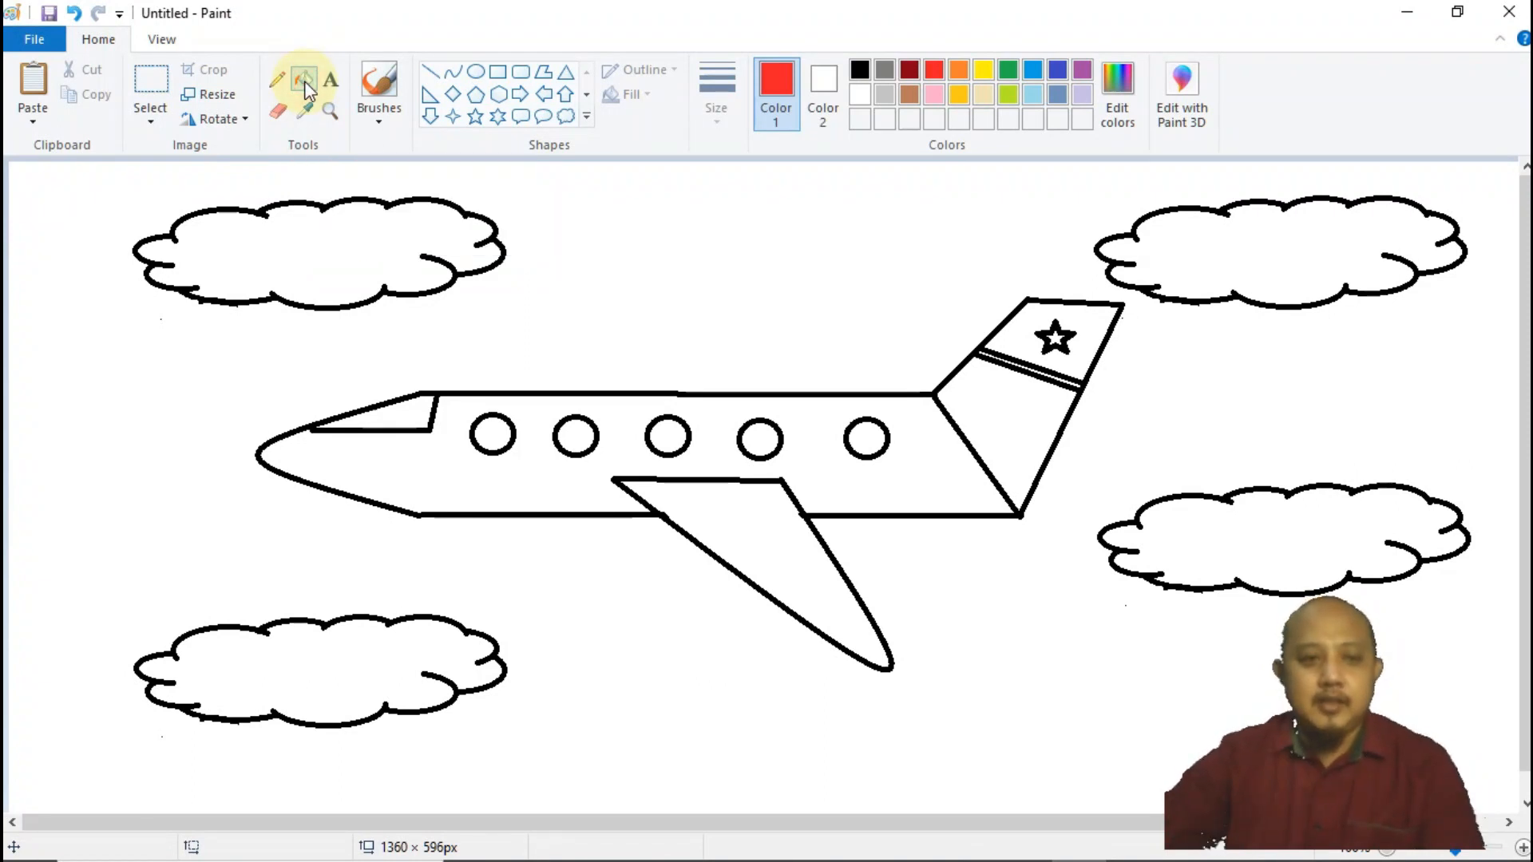
pyautogui.click(466, 408)
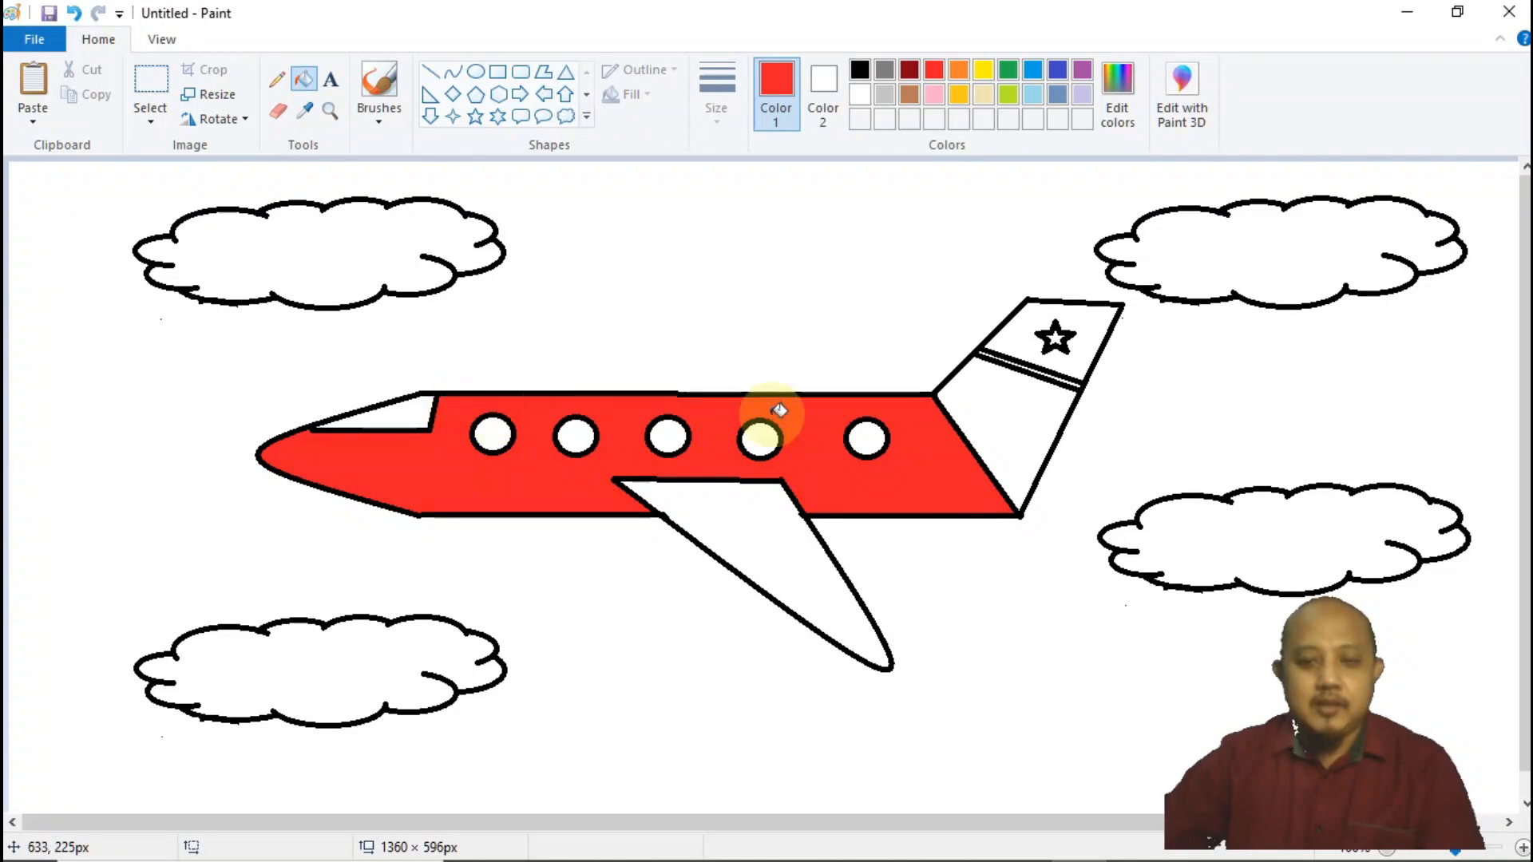